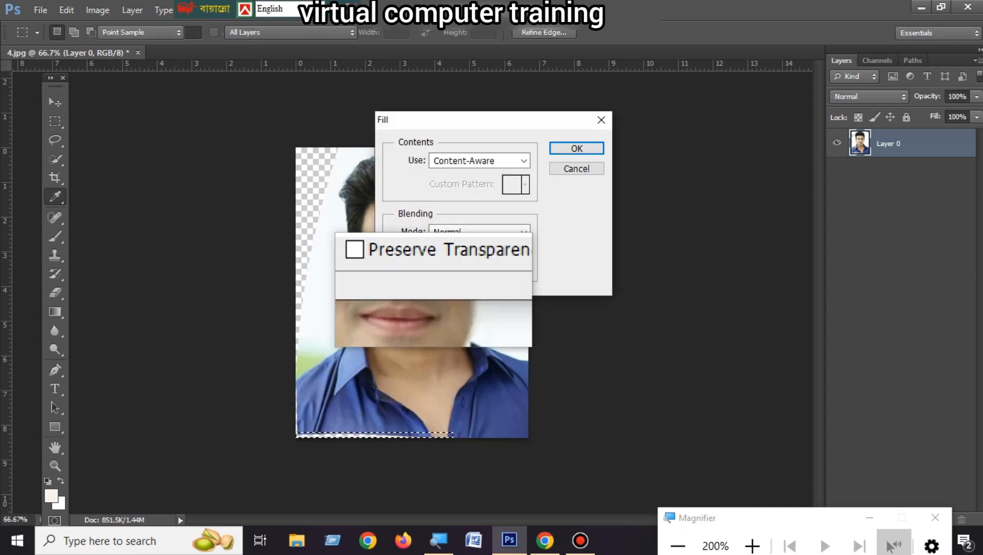
Fill the selected strip along the portrait's bottom edge using Content-Aware, and choose the Brush tool
{"action": "left_click", "coordinate": [576, 122]}
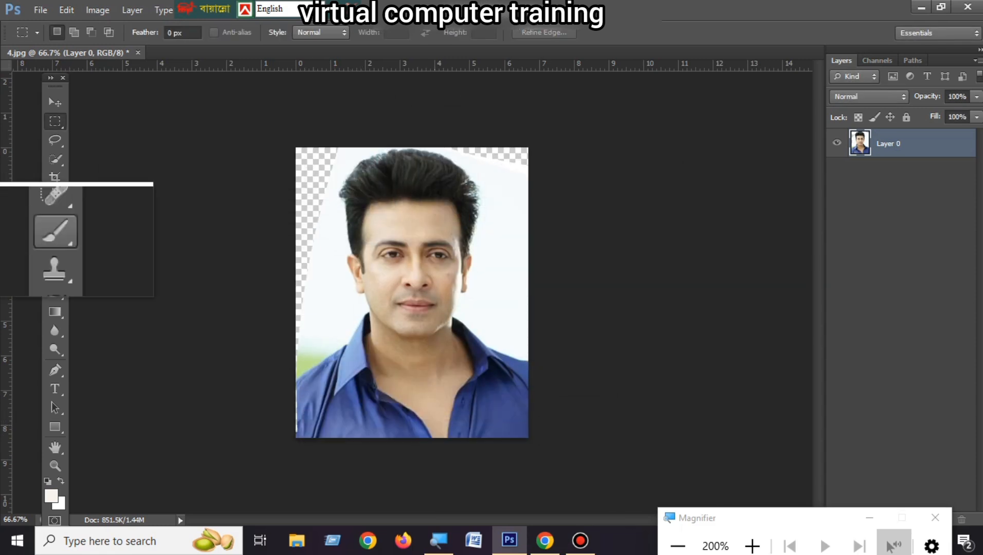
{"action": "left_click", "coordinate": [55, 237]}
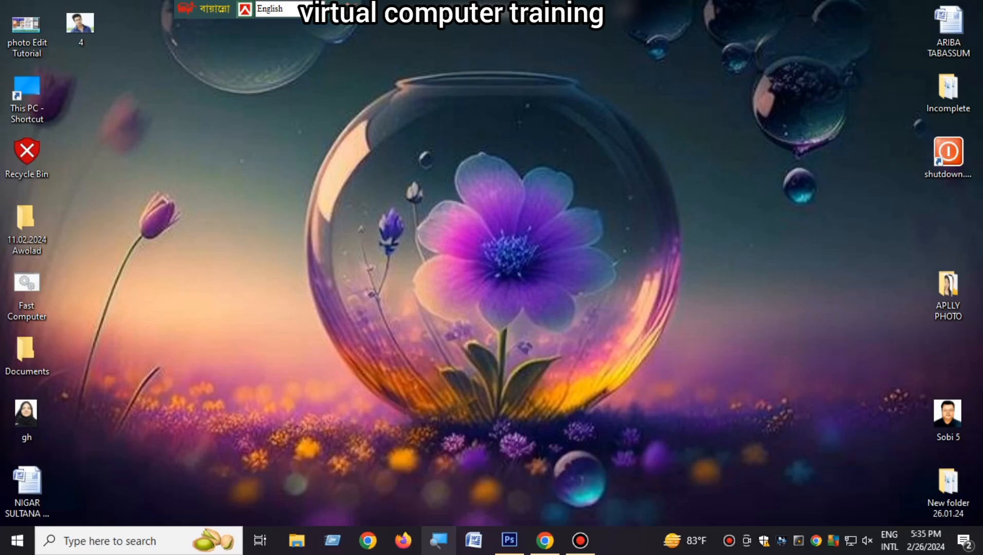
Start Magnifier and open the photo 4.jpg from the Desktop in Photoshop
{"action": "left_click", "coordinate": [439, 541]}
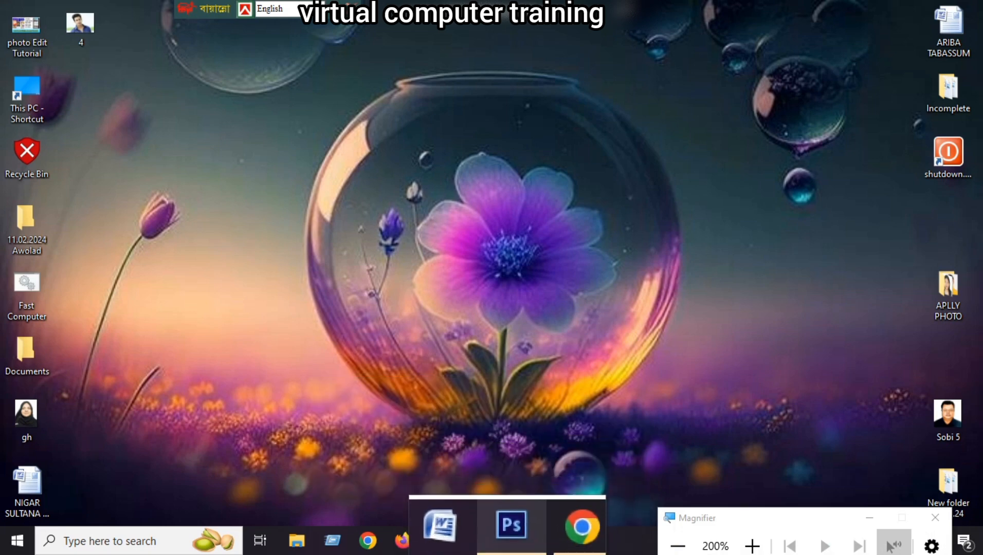
{"action": "left_click", "coordinate": [510, 539]}
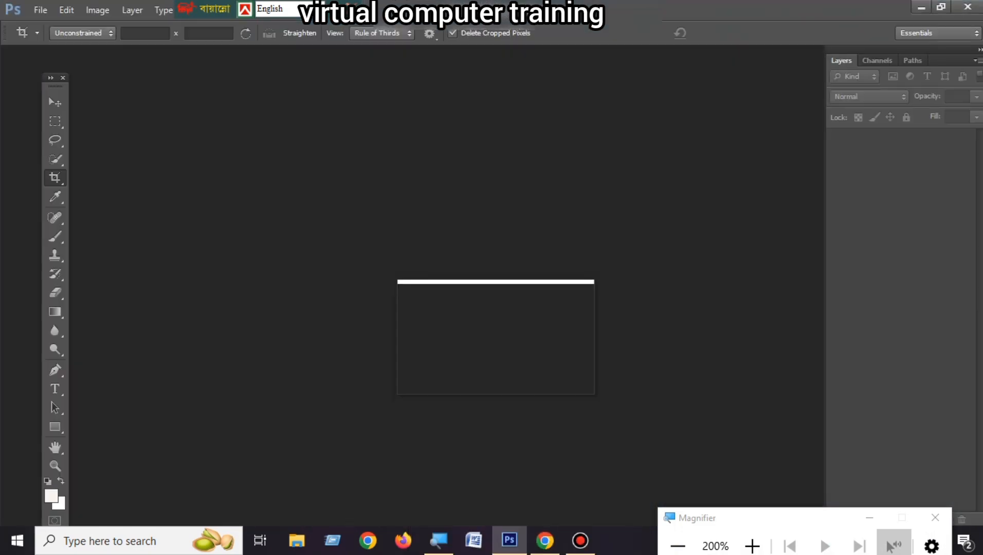
{"action": "left_click", "coordinate": [40, 10]}
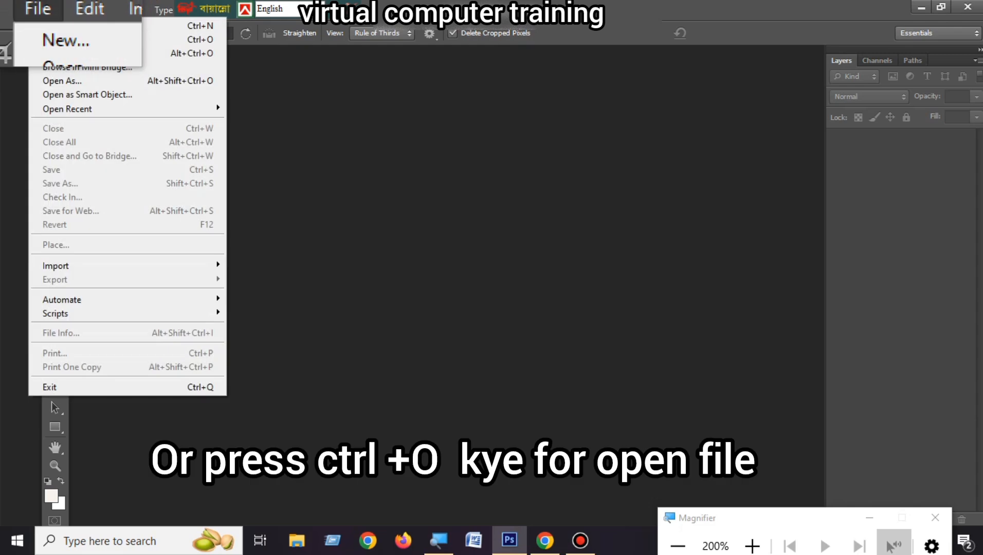
{"action": "left_click", "coordinate": [56, 39]}
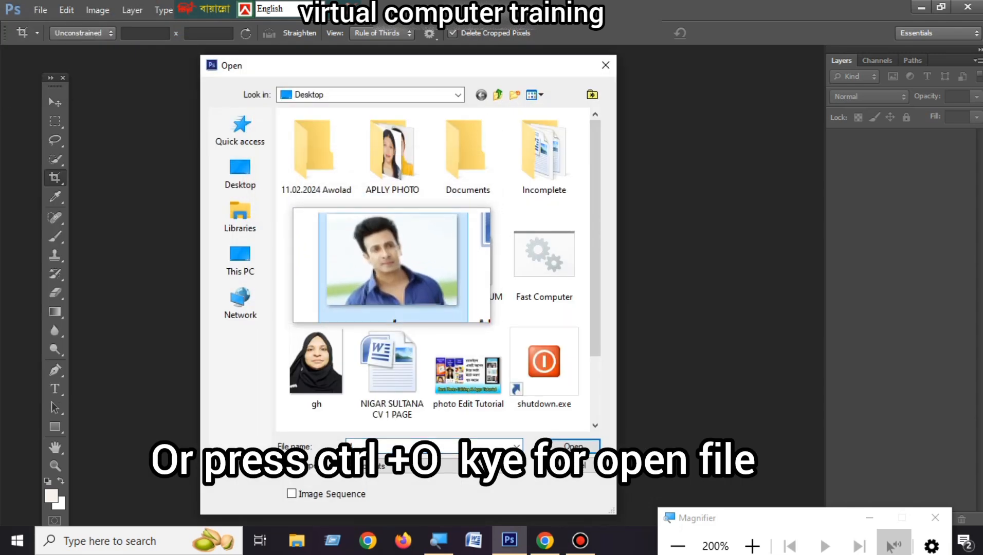
{"action": "left_click", "coordinate": [561, 444]}
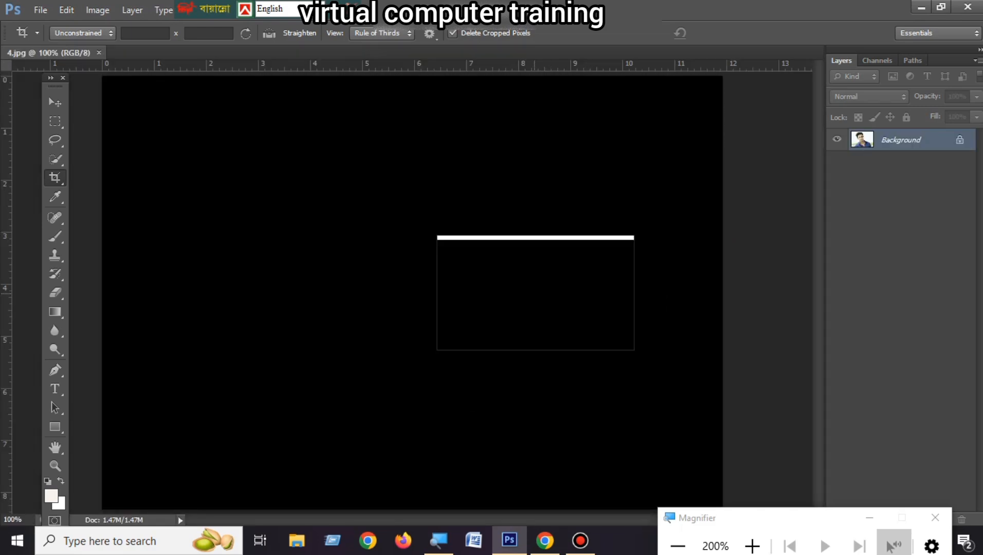
Set the Crop tool's aspect ratio to 40 x 50 for the portrait
{"action": "left_click", "coordinate": [536, 293]}
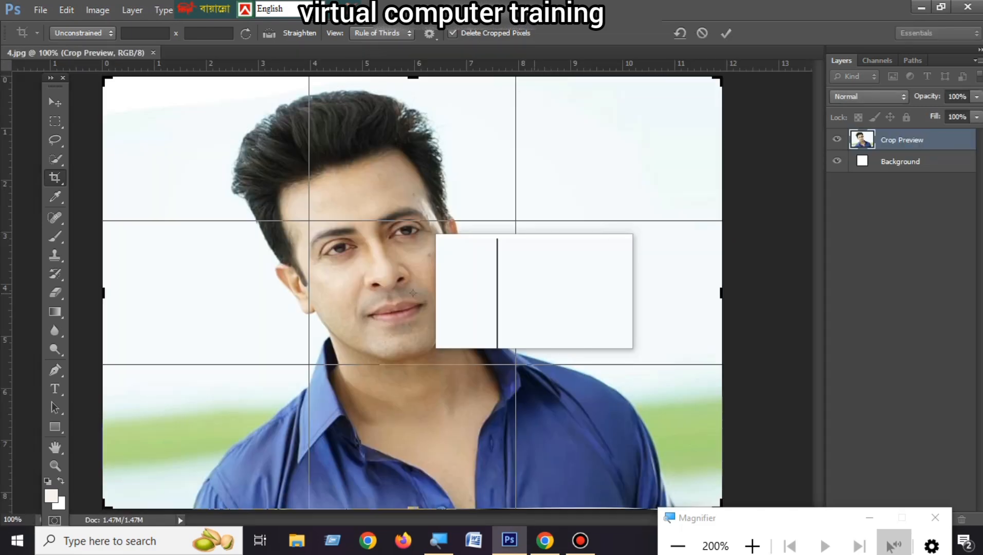
{"action": "key", "text": "Return"}
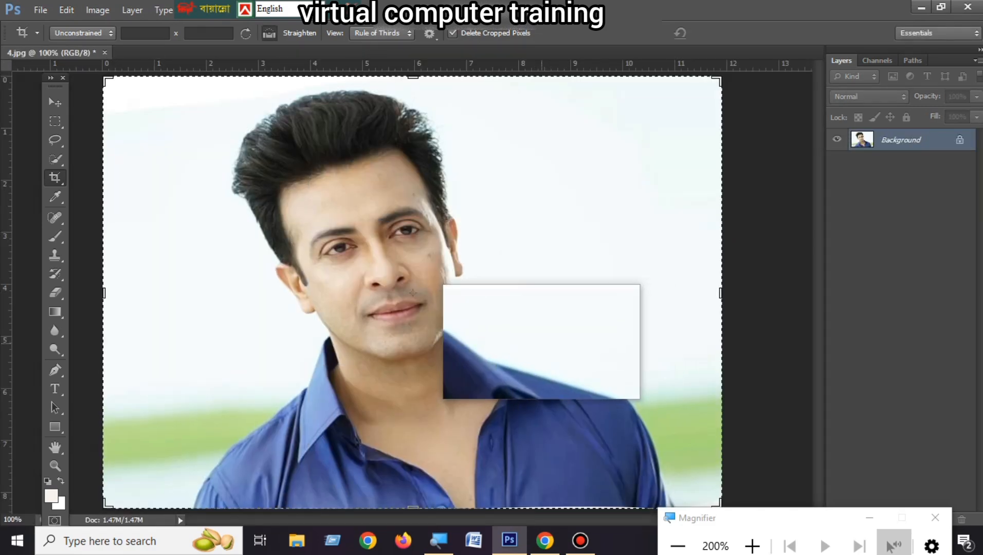
{"action": "key", "text": "ctrl+minus"}
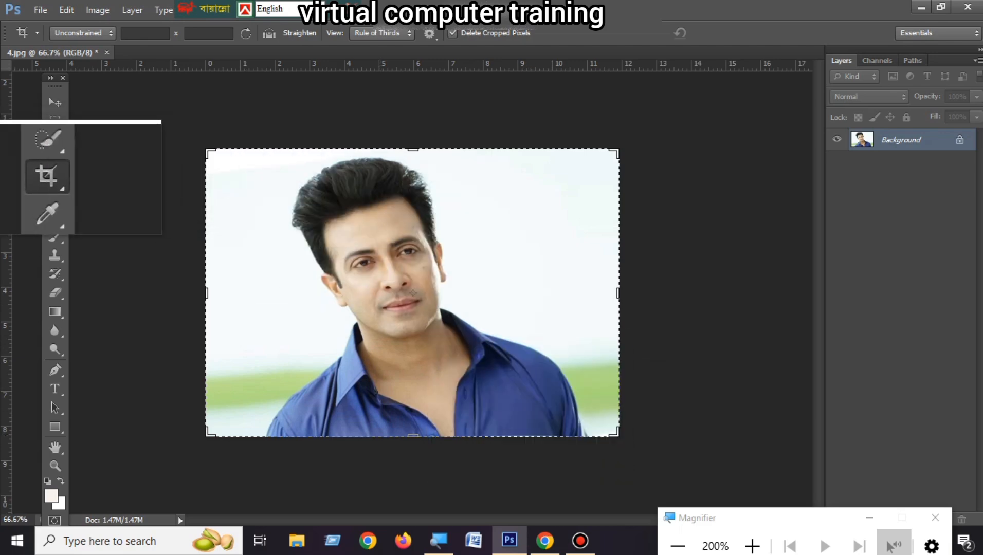
{"action": "right_click", "coordinate": [55, 177]}
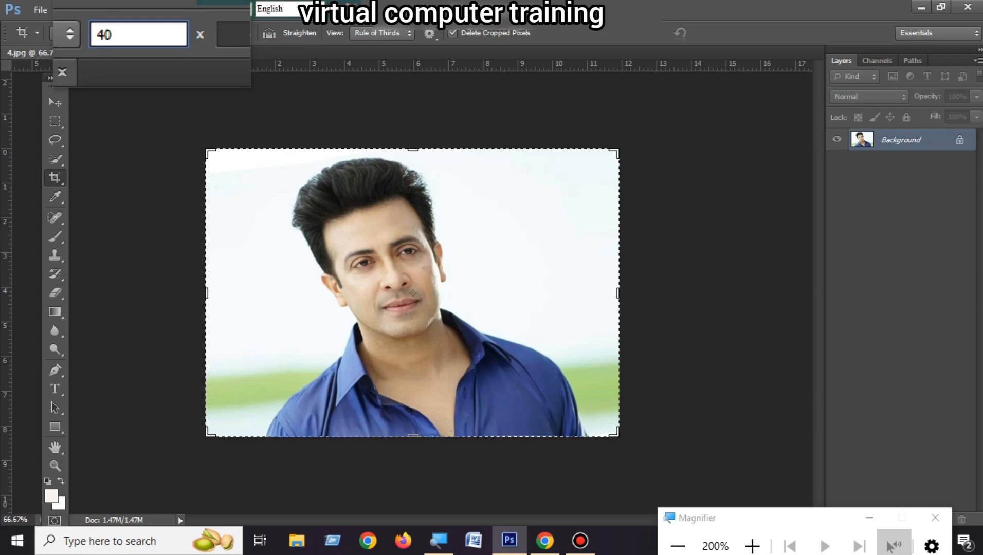
{"action": "key", "text": "Tab"}
{"action": "type", "text": "50"}
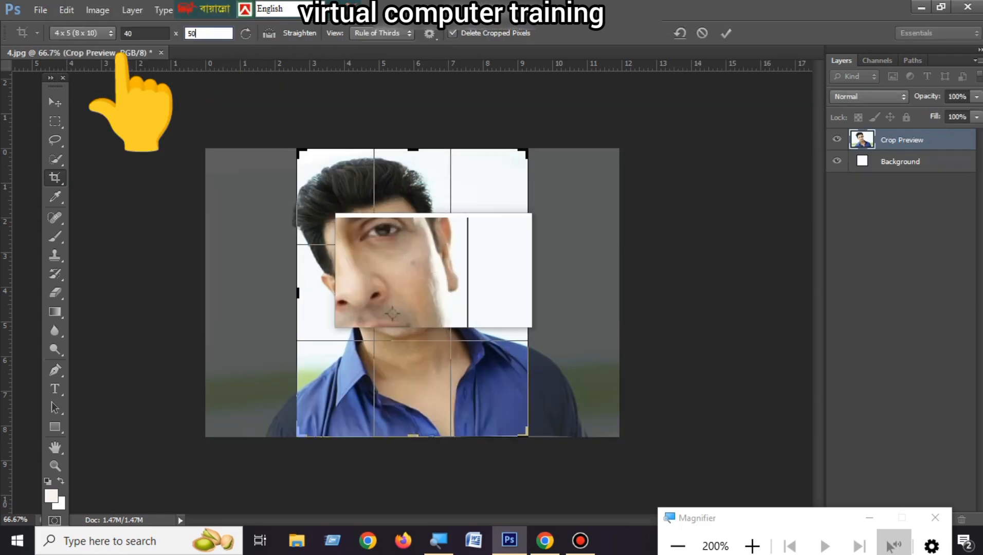
Centre and rotate the portrait within the crop frame so the head stands upright, enlarge the frame slightly, and apply the crop
{"action": "left_click_drag", "start_coordinate": [434, 215], "coordinate": [449, 214]}
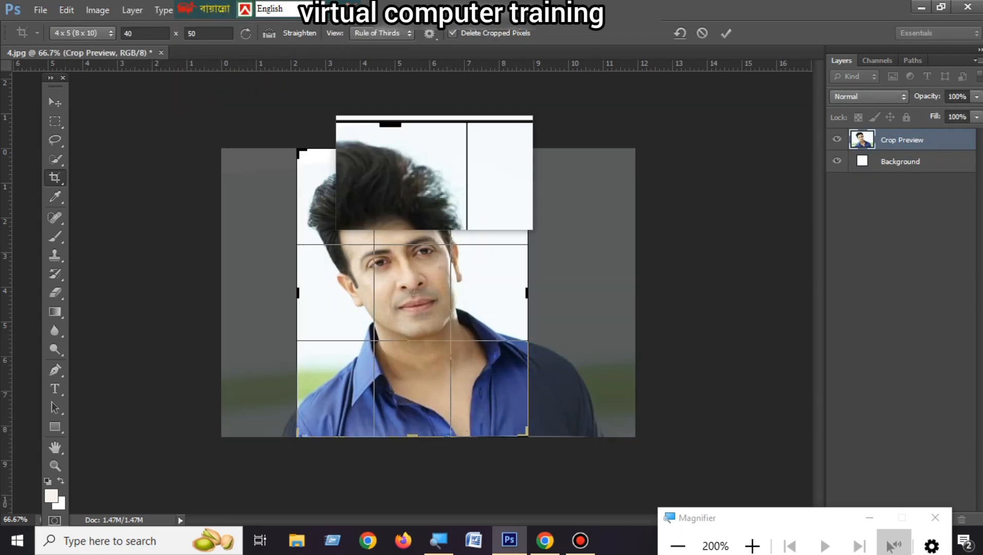
{"action": "left_click_drag", "start_coordinate": [425, 101], "coordinate": [437, 100]}
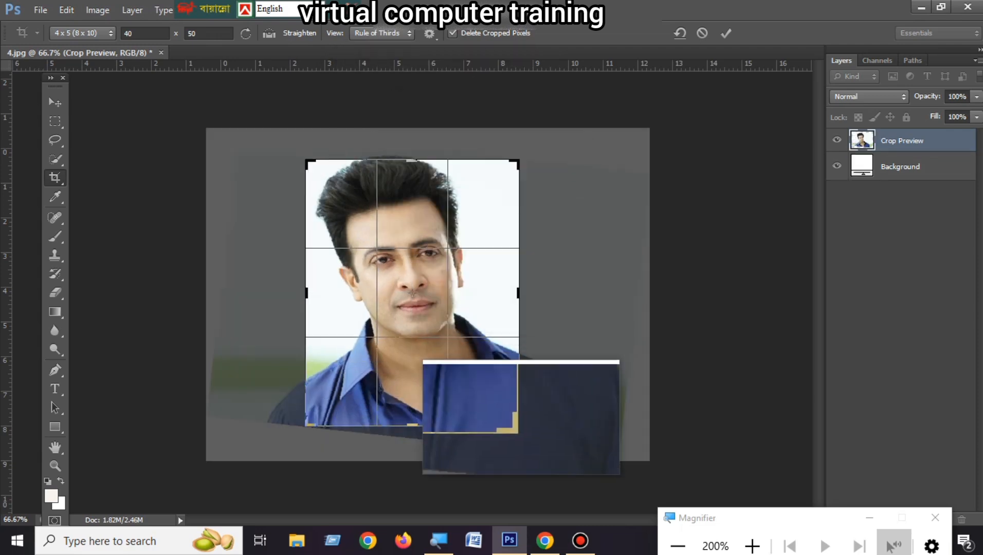
{"action": "left_click_drag", "start_coordinate": [520, 425], "coordinate": [529, 434]}
{"action": "key", "text": "Return"}
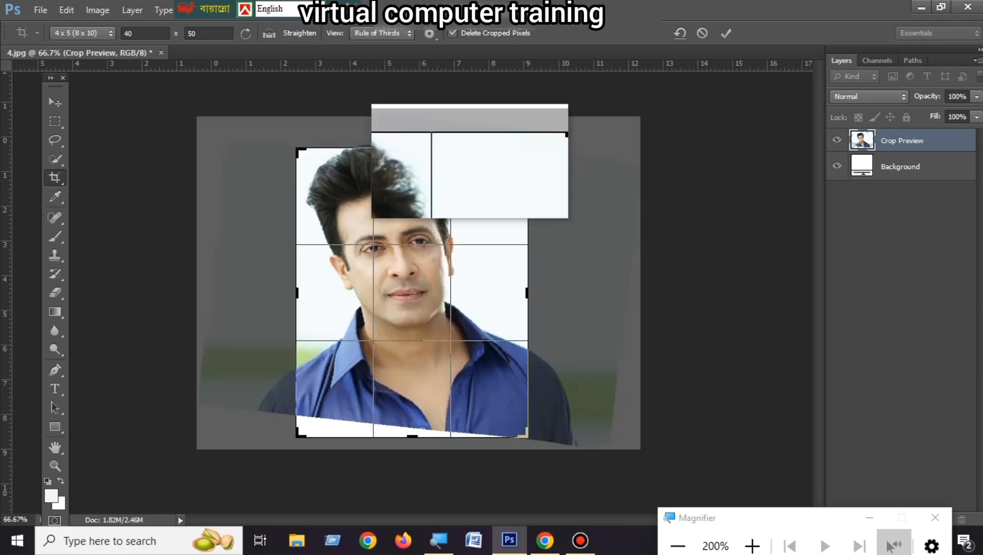
{"action": "left_click_drag", "start_coordinate": [476, 226], "coordinate": [476, 227]}
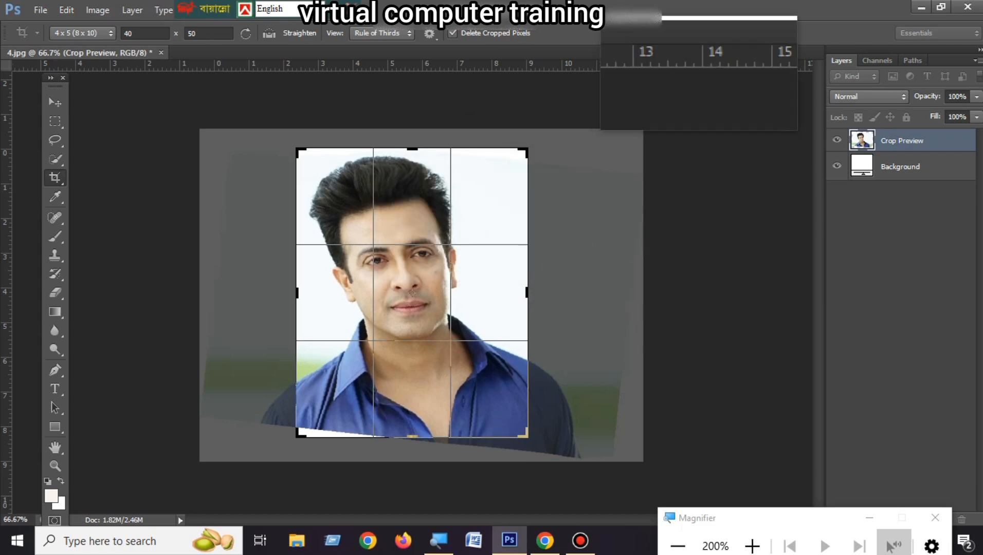
{"action": "left_click", "coordinate": [725, 33]}
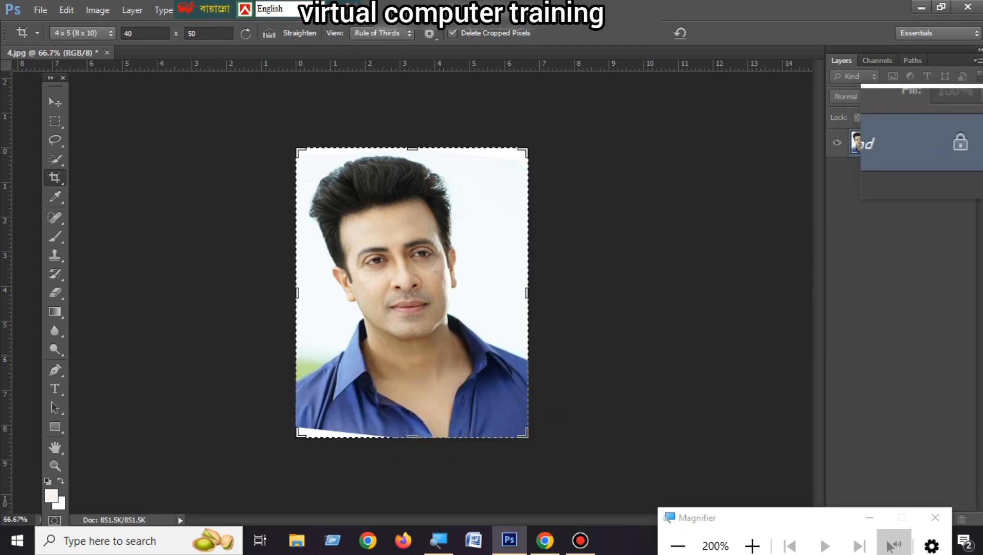
Convert the locked Background into an editable layer named Layer 0 with Normal mode
{"action": "double_click", "coordinate": [926, 144]}
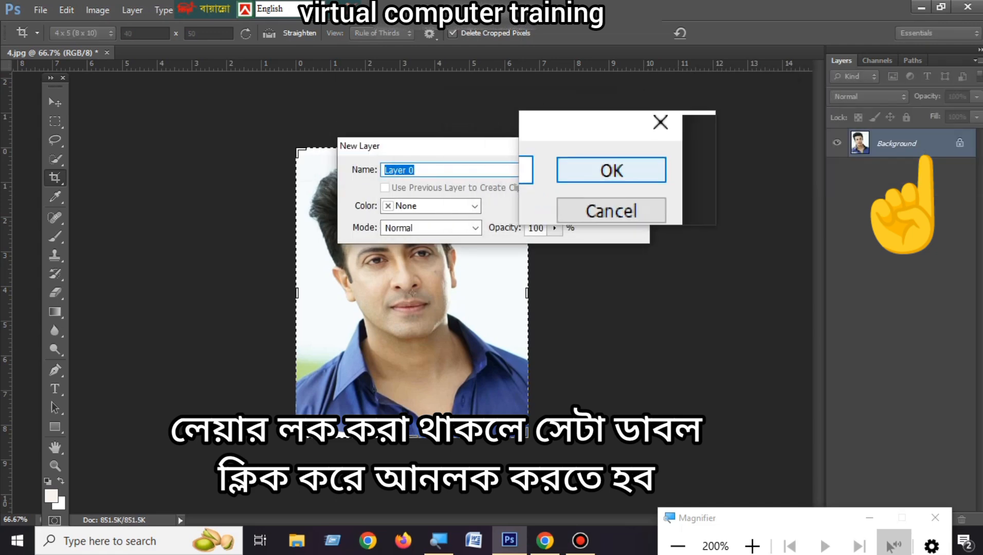
{"action": "left_click", "coordinate": [618, 168]}
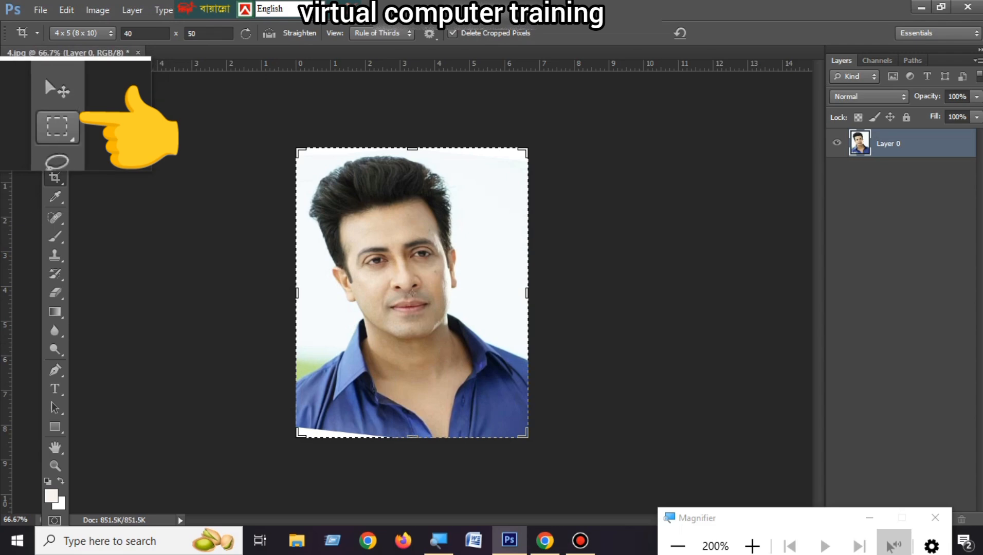
Select the white gap at the photo's lower-left corner with the Rectangular Marquee and fill it using Content-Aware at 100% opacity
{"action": "left_click", "coordinate": [55, 120]}
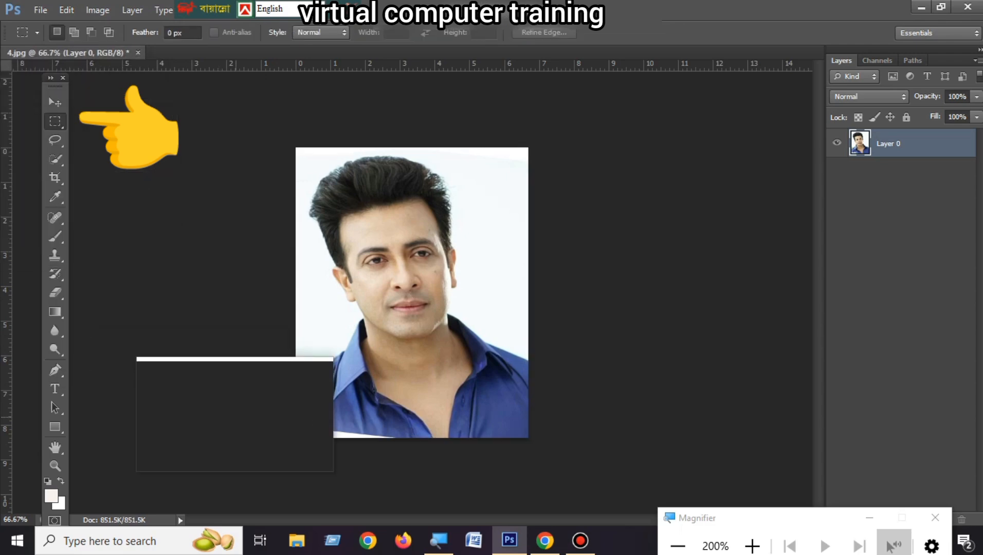
{"action": "left_click_drag", "start_coordinate": [289, 422], "coordinate": [345, 451]}
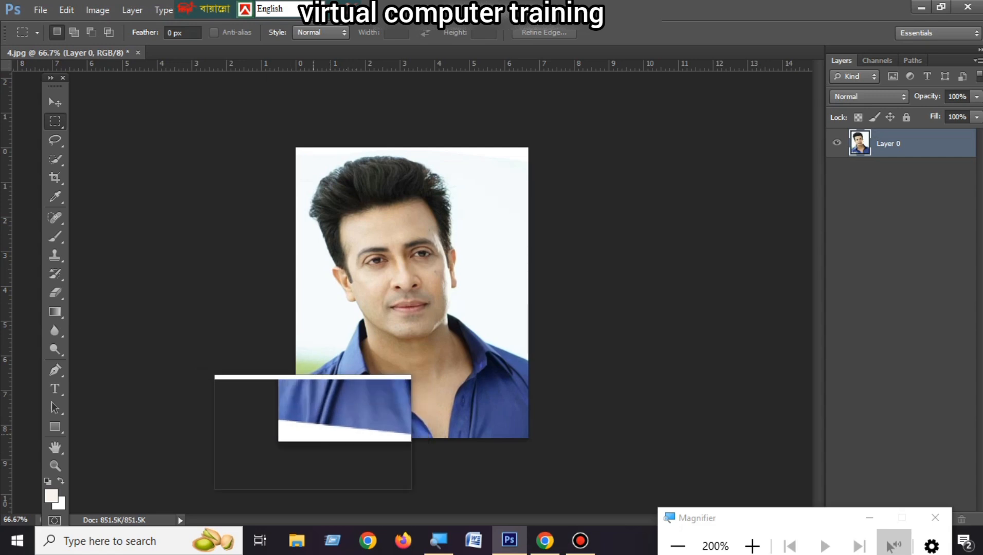
{"action": "right_click", "coordinate": [305, 427]}
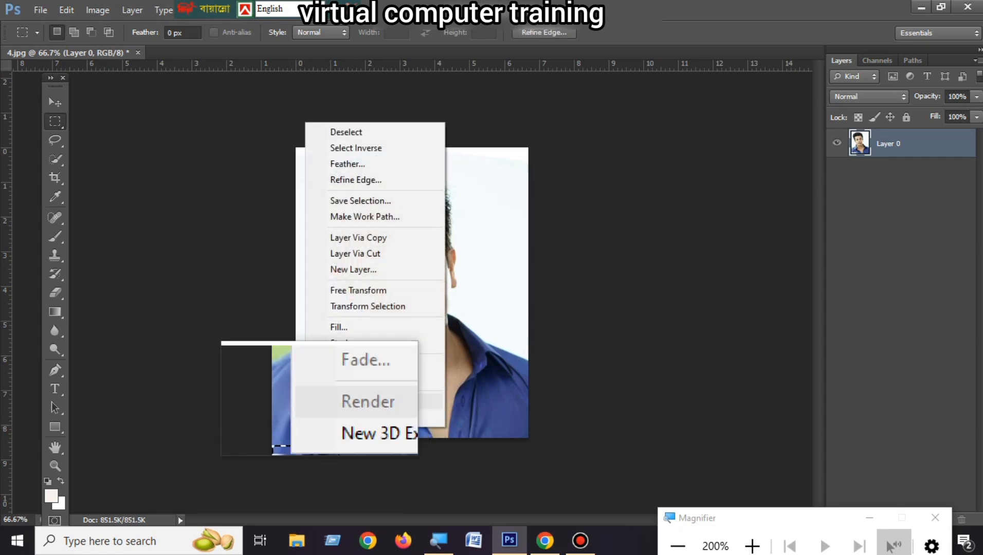
{"action": "left_click", "coordinate": [337, 327]}
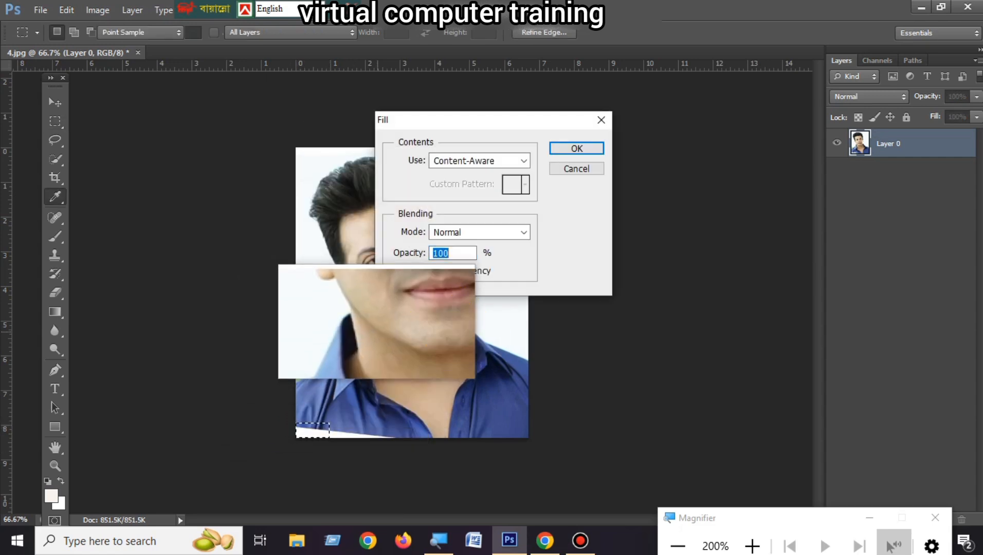
{"action": "left_click", "coordinate": [575, 144]}
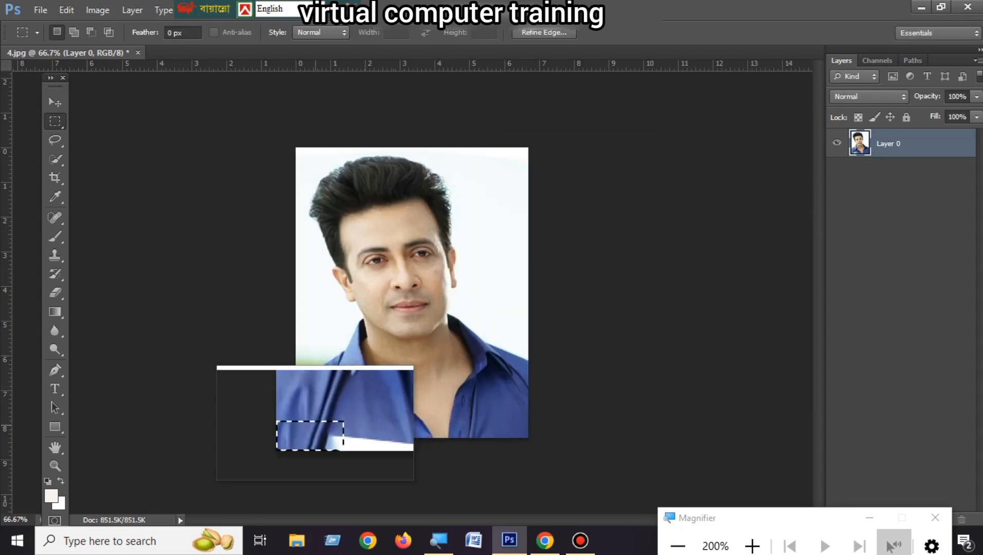
Select the remaining white wedge along the shirt's bottom edge and fill it using Content-Aware at 100% opacity
{"action": "left_click_drag", "start_coordinate": [327, 418], "coordinate": [323, 437]}
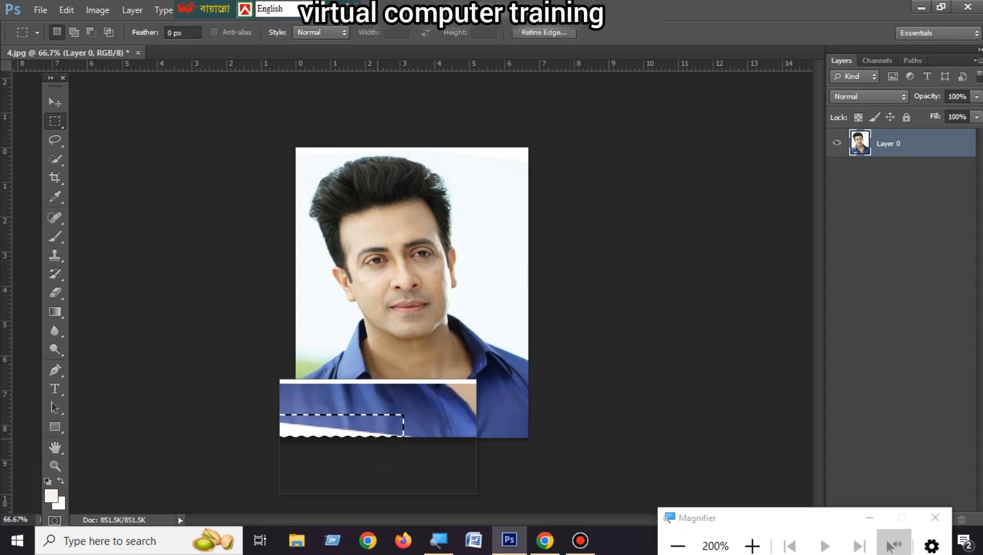
{"action": "right_click", "coordinate": [351, 428]}
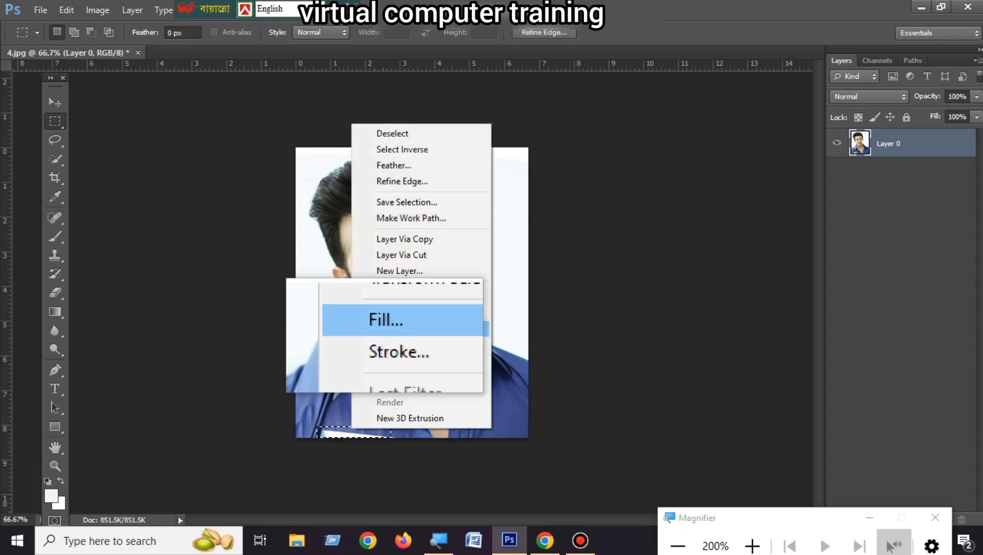
{"action": "left_click", "coordinate": [386, 327]}
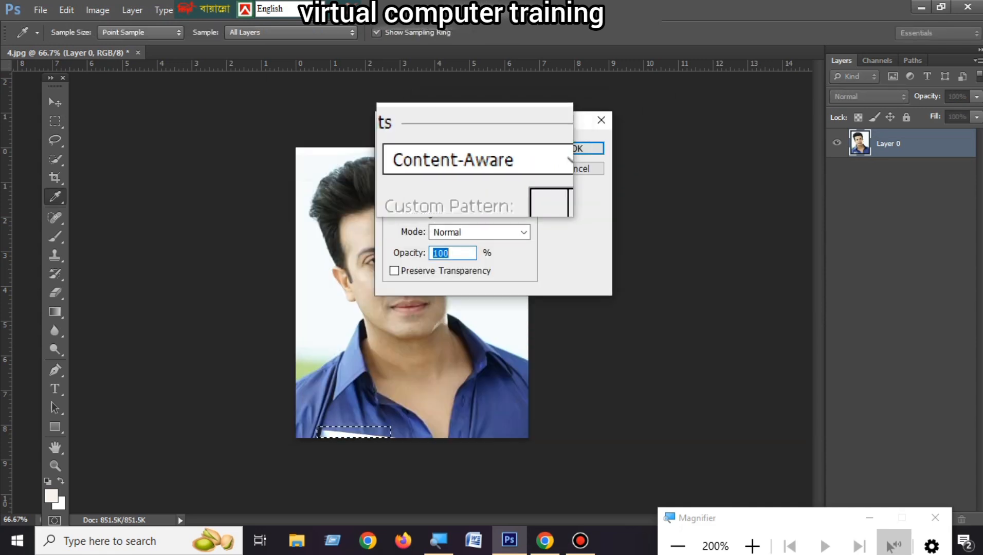
{"action": "left_click", "coordinate": [575, 147]}
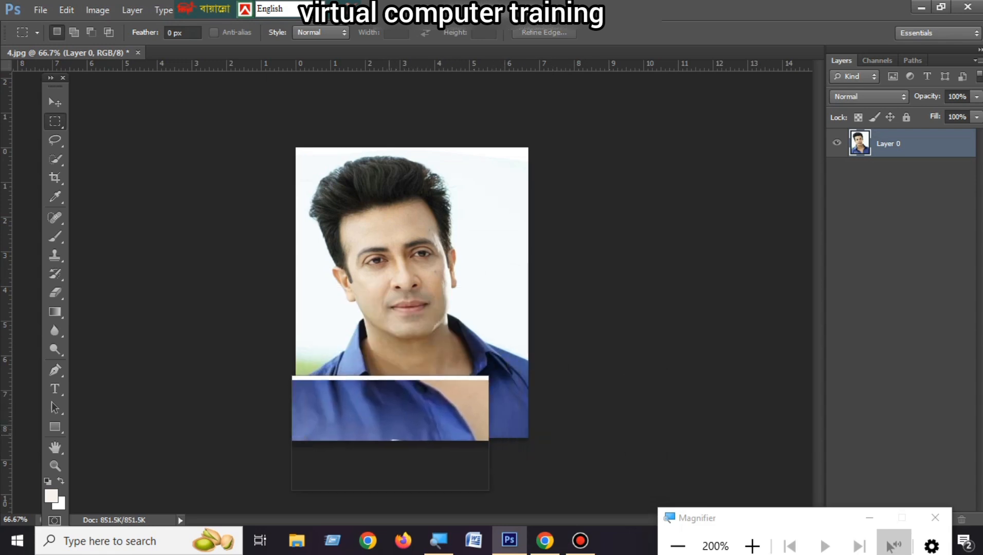
Select the last tiny white sliver at the shirt's bottom edge and fill it using Content-Aware
{"action": "left_click_drag", "start_coordinate": [388, 437], "coordinate": [402, 439]}
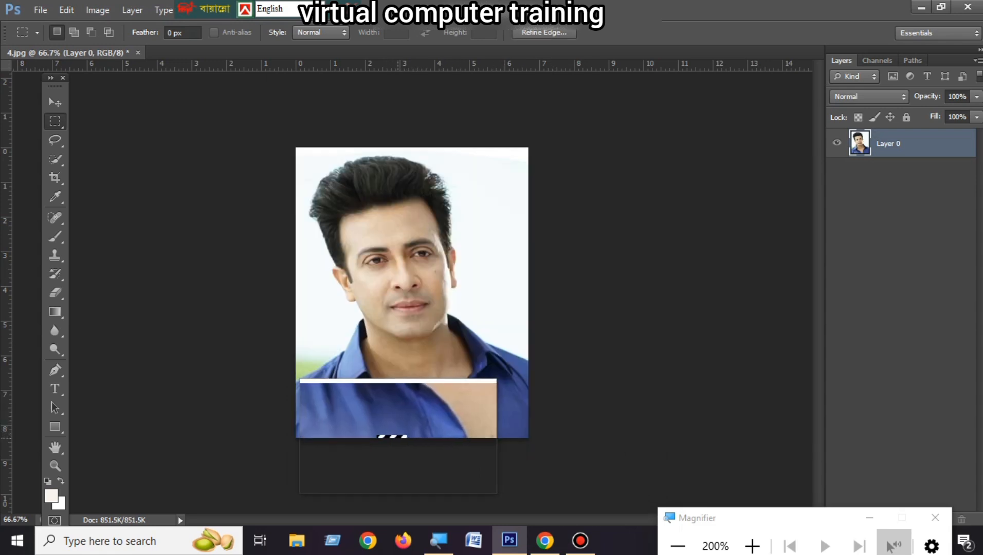
{"action": "right_click", "coordinate": [396, 436]}
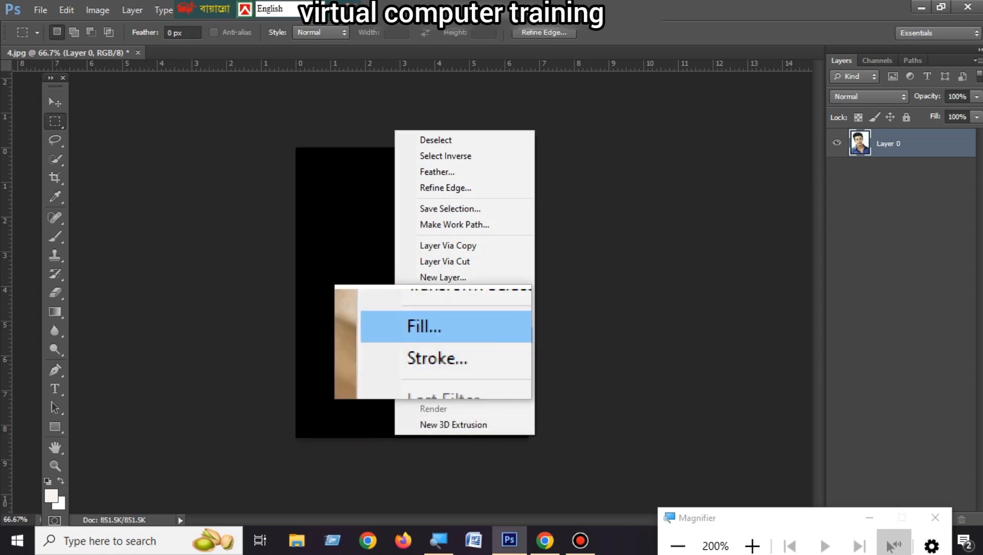
{"action": "left_click", "coordinate": [430, 335]}
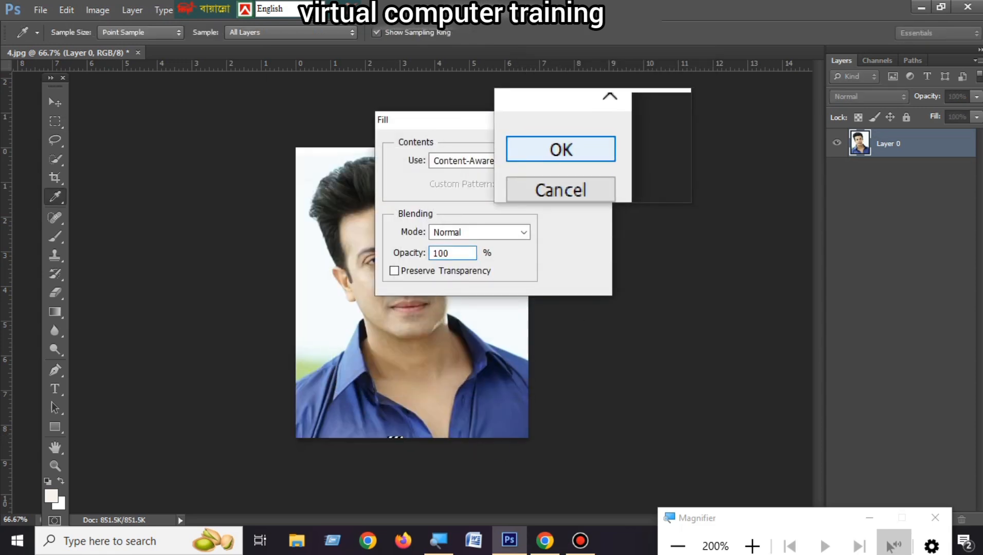
{"action": "left_click", "coordinate": [582, 131]}
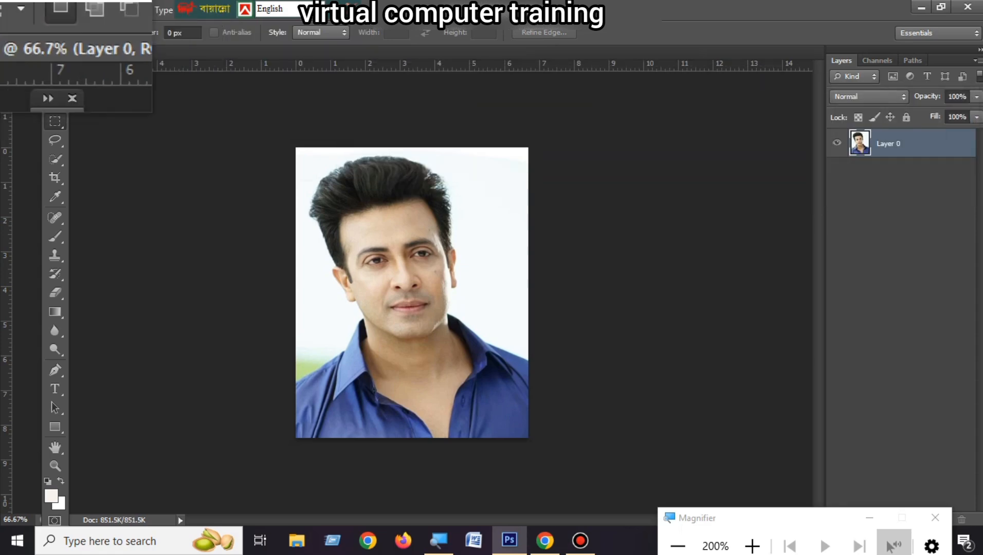
Straighten the tilted head with Puppet Warp, pinning the shoulders and neck and shifting a pin at the hair's top toward the photo's right edge
{"action": "left_click", "coordinate": [40, 11]}
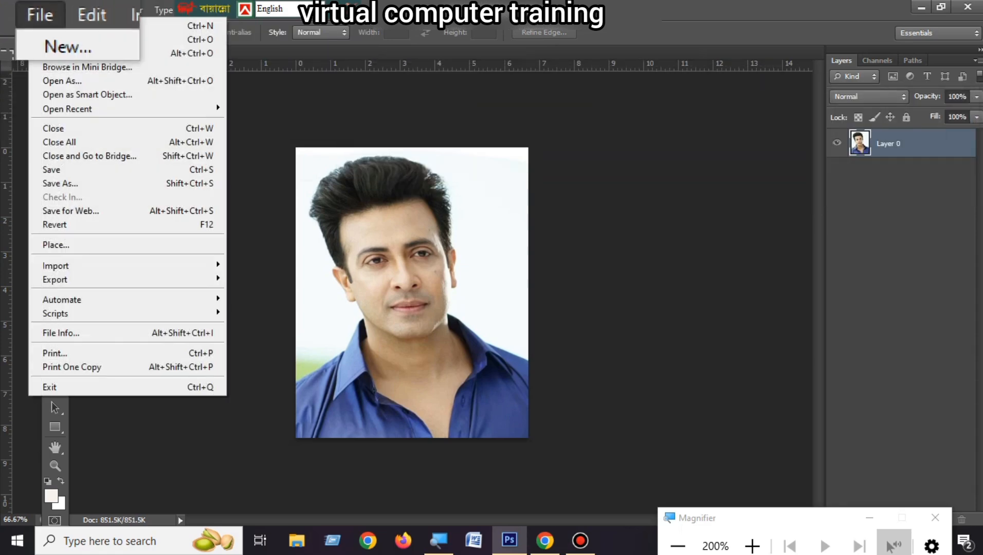
{"action": "mouse_move", "coordinate": [70, 9]}
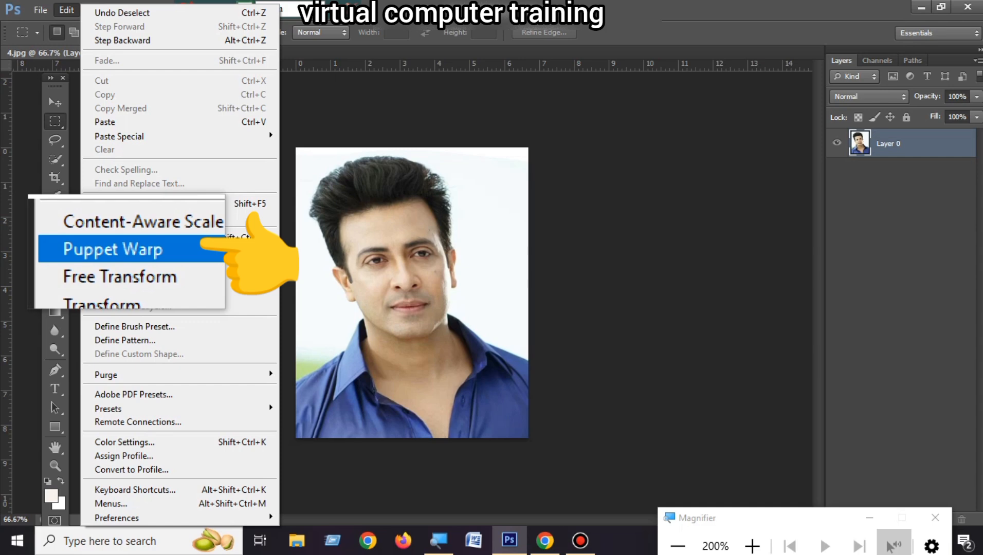
{"action": "left_click", "coordinate": [129, 251]}
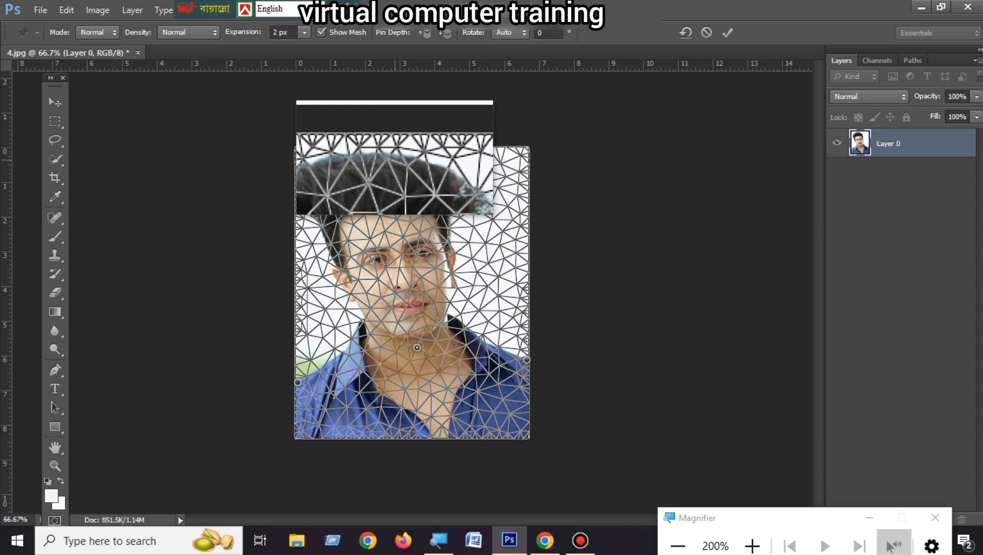
{"action": "left_click", "coordinate": [393, 159]}
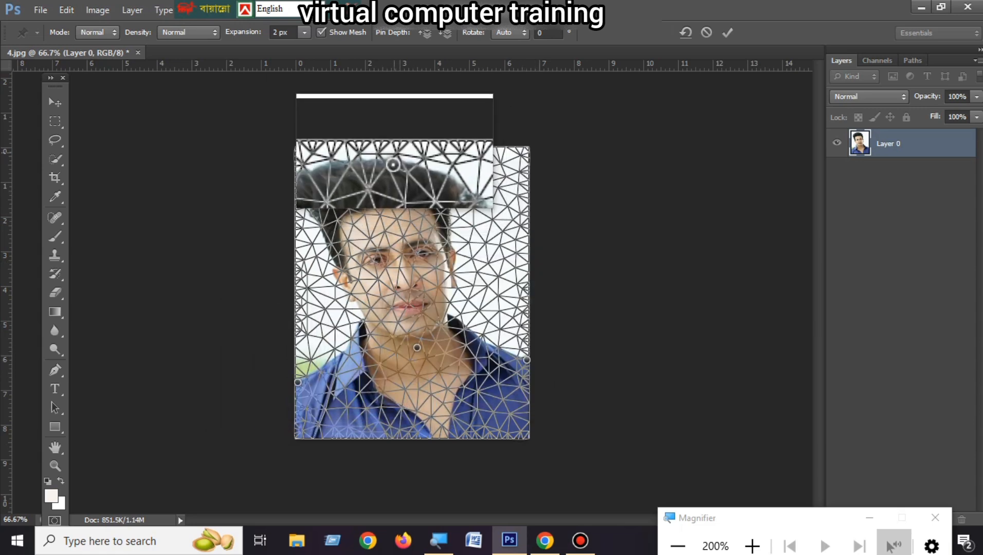
{"action": "left_click_drag", "start_coordinate": [393, 164], "coordinate": [439, 157]}
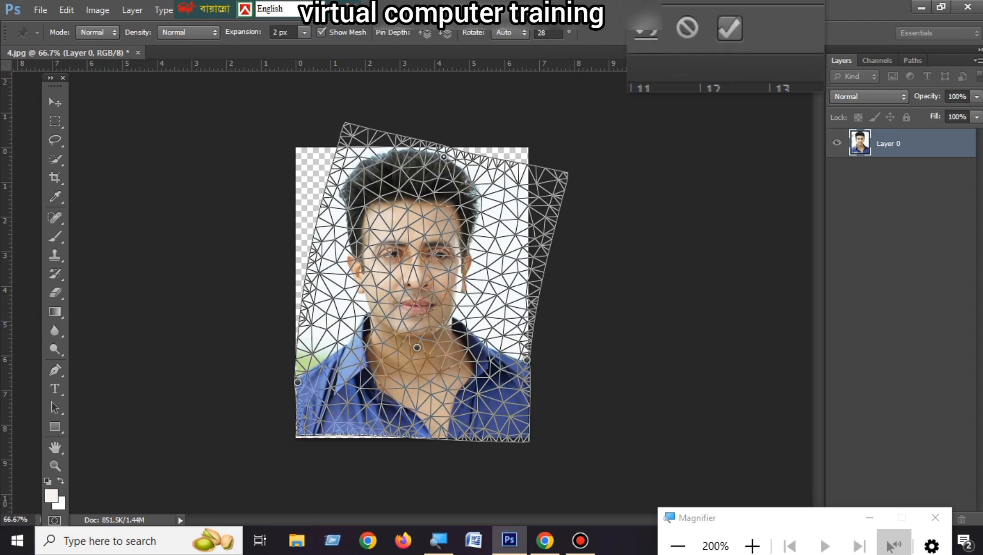
{"action": "left_click", "coordinate": [725, 32]}
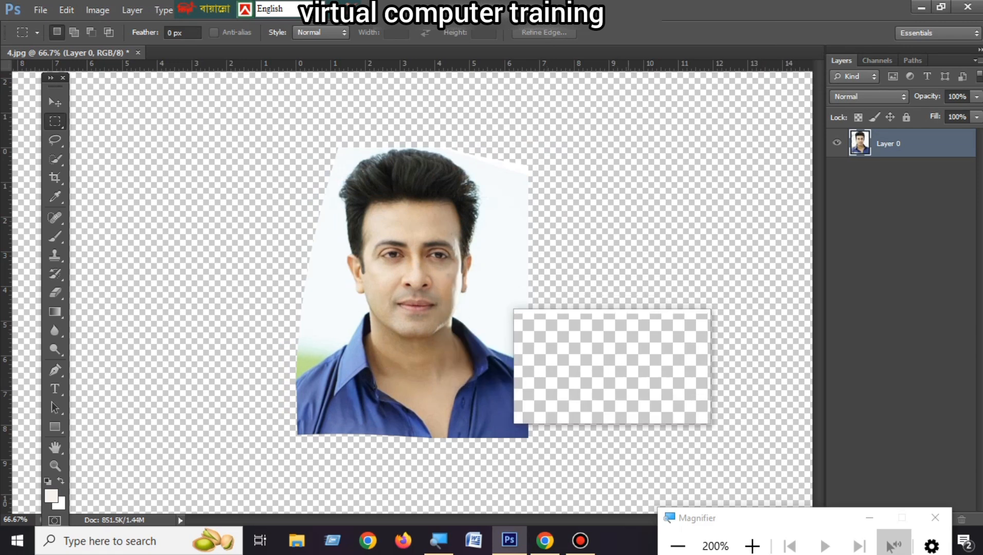
Select the transparent strip along the shirt's bottom edge with the Rectangular Marquee, fill it using Content-Aware at 100% opacity, and deselect
{"action": "left_click", "coordinate": [62, 105]}
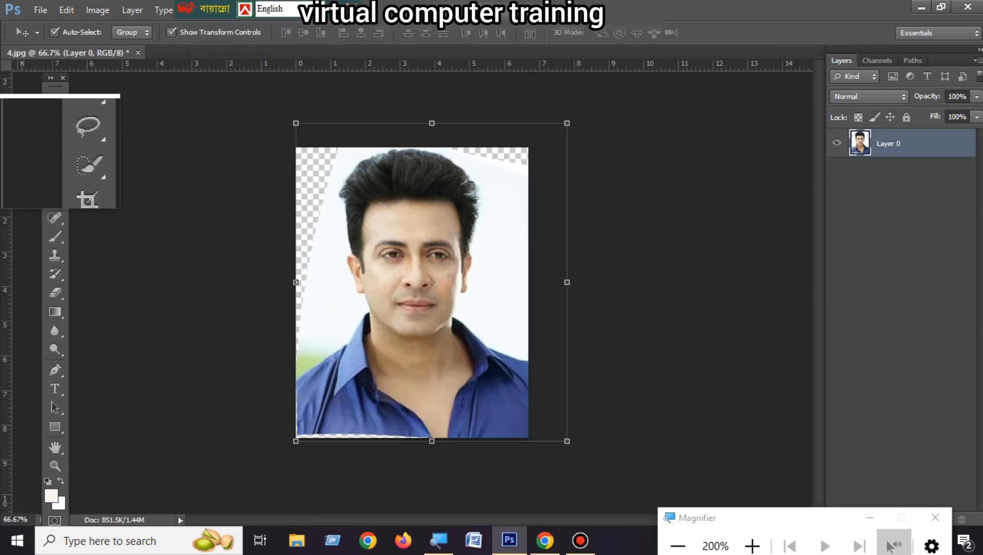
{"action": "right_click", "coordinate": [51, 123]}
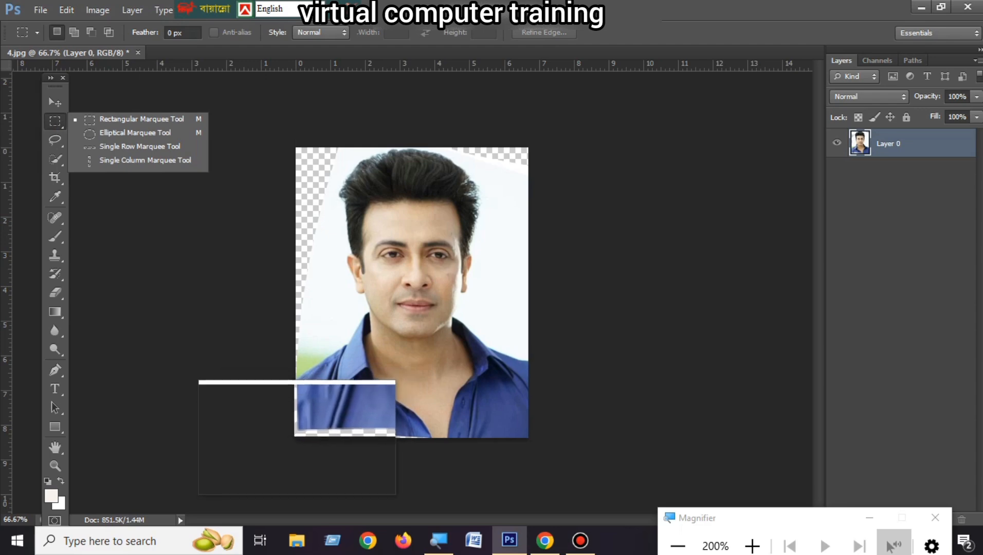
{"action": "left_click_drag", "start_coordinate": [293, 433], "coordinate": [452, 440]}
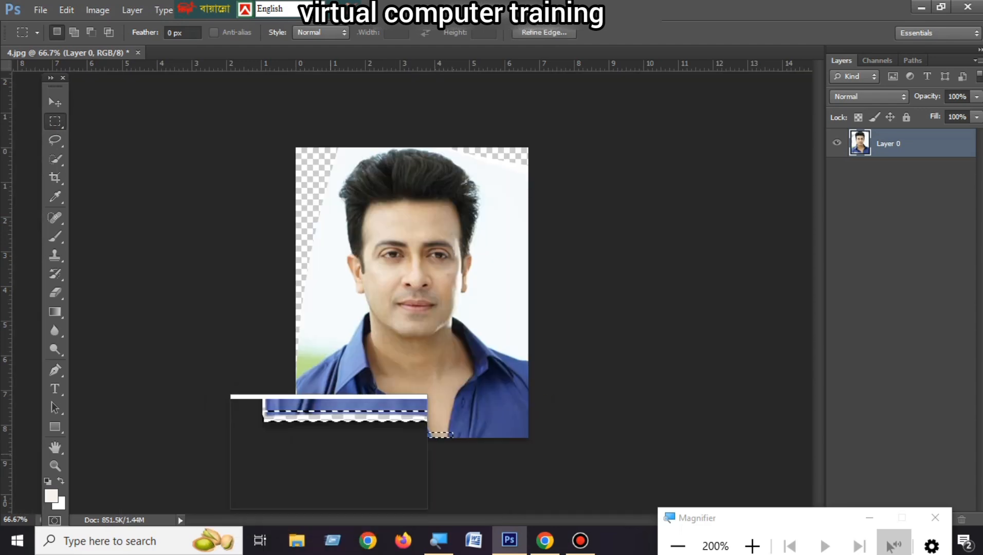
{"action": "right_click", "coordinate": [334, 435]}
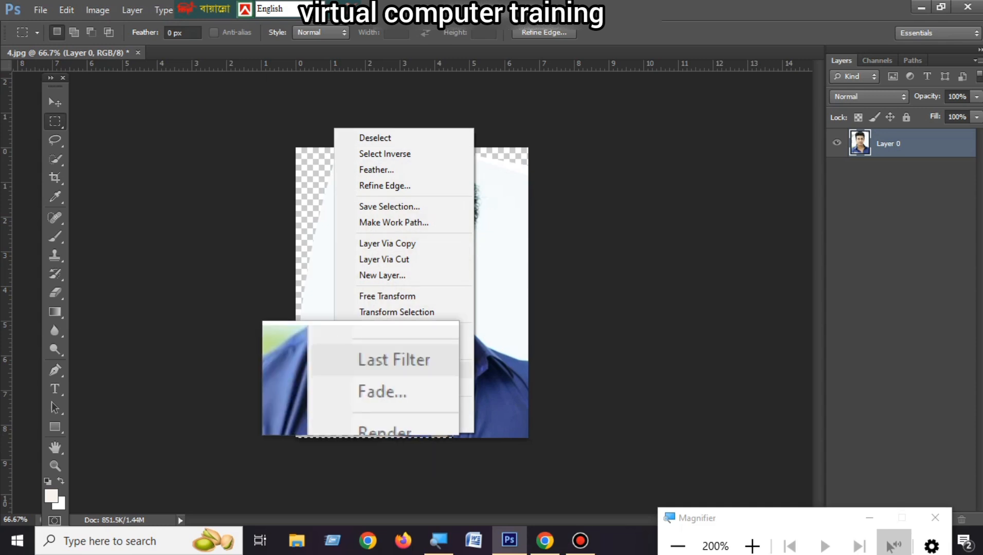
{"action": "left_click", "coordinate": [367, 332]}
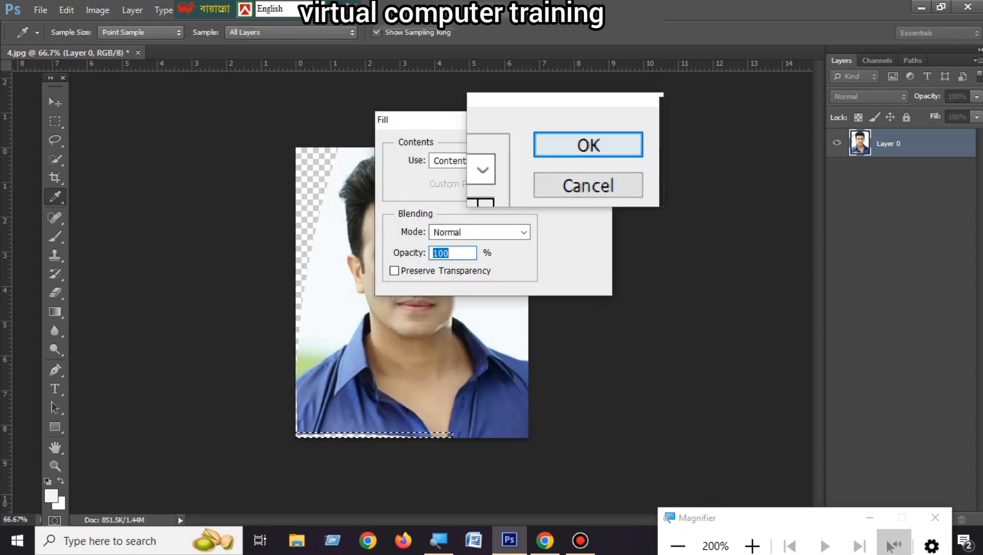
{"action": "left_click", "coordinate": [565, 150]}
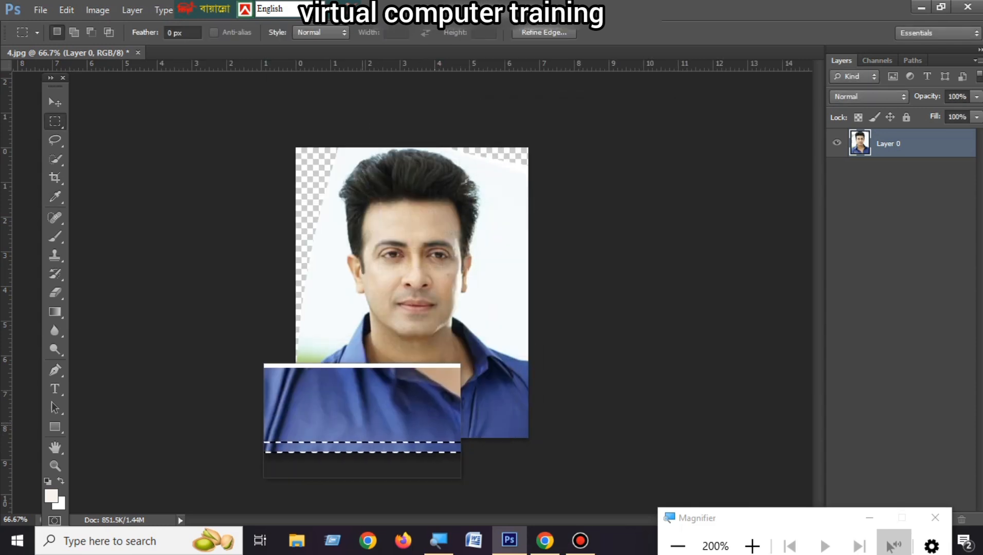
{"action": "key", "text": "ctrl+d"}
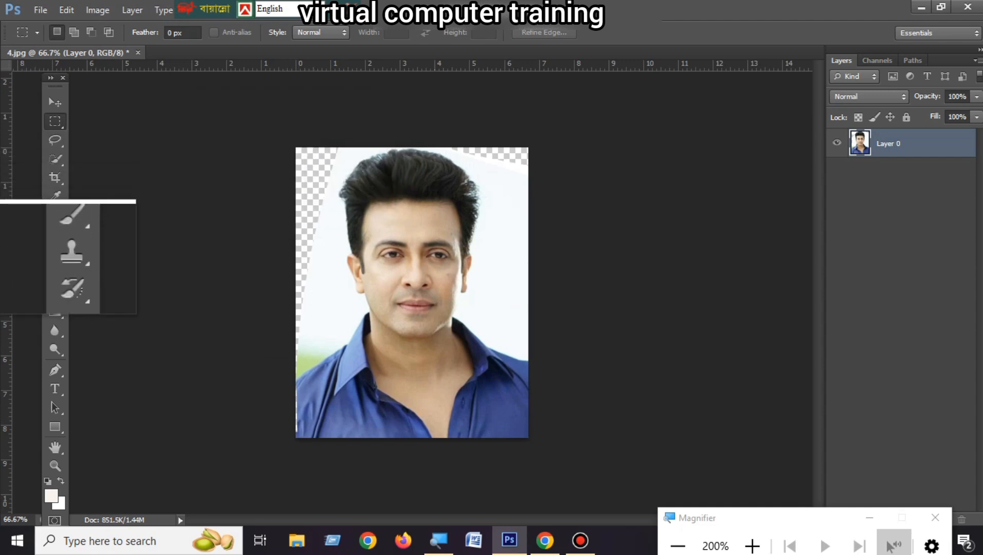
Paint the transparent corners and background edges around the man white using a hard round brush at 100% hardness, 250 px and 80 px
{"action": "left_click", "coordinate": [55, 237]}
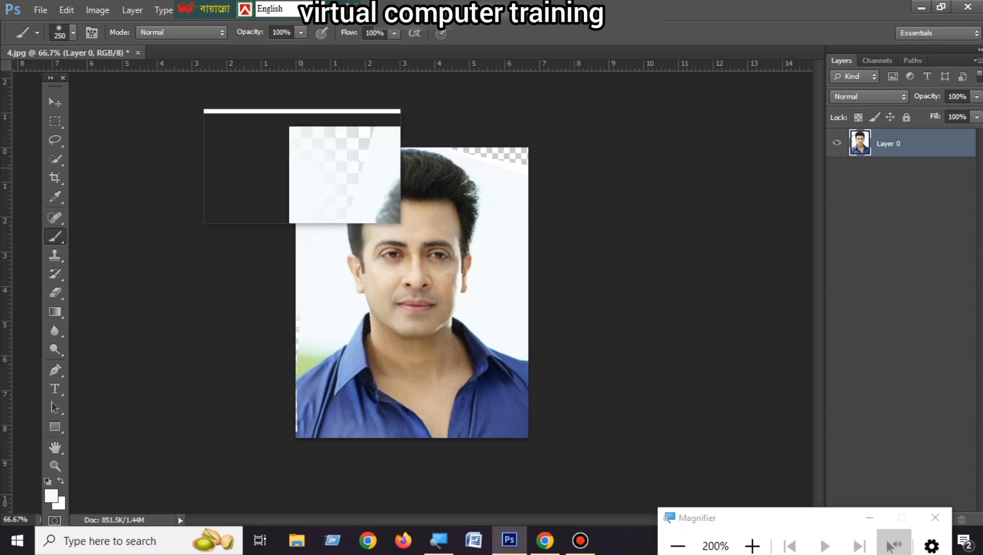
{"action": "right_click", "coordinate": [317, 166]}
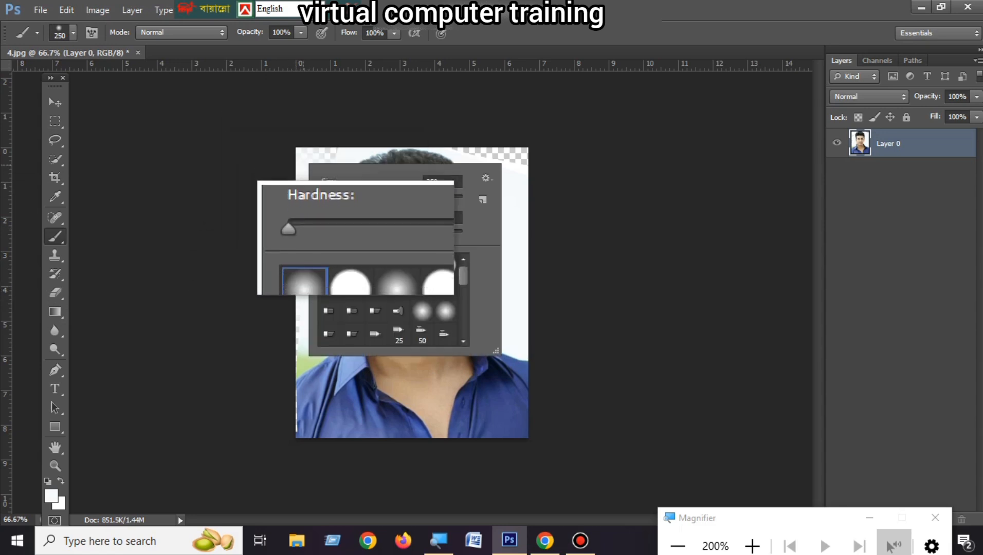
{"action": "left_click", "coordinate": [352, 265]}
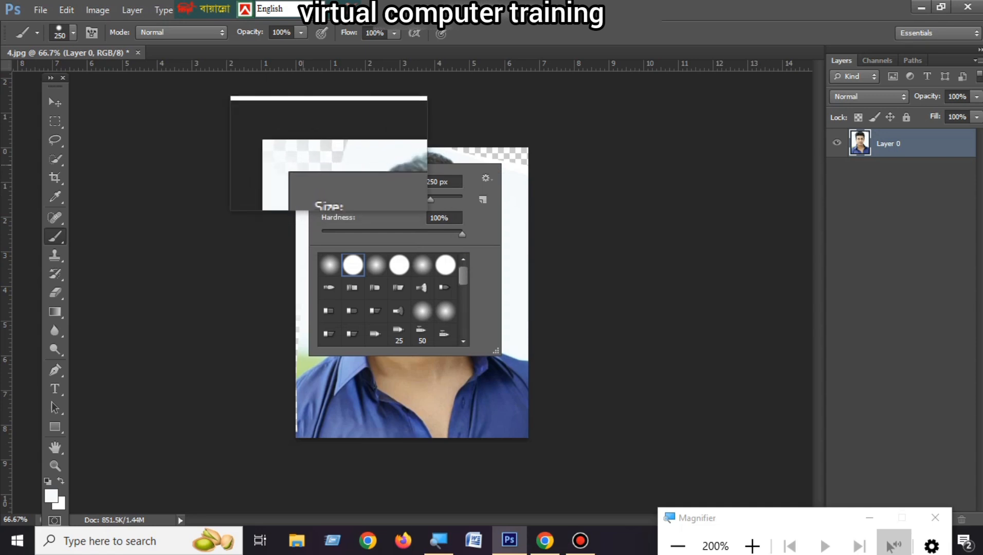
{"action": "left_click", "coordinate": [286, 145]}
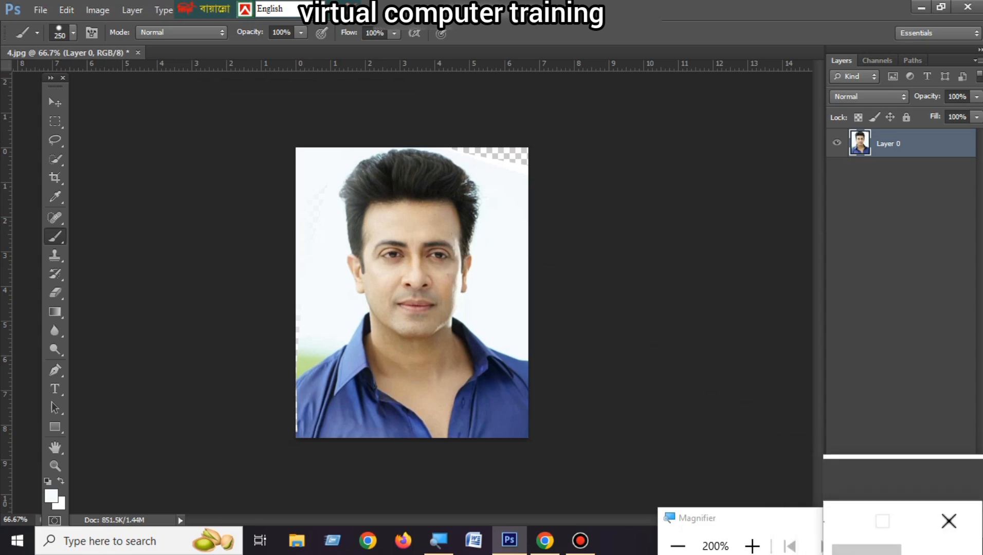
{"action": "left_click", "coordinate": [935, 518]}
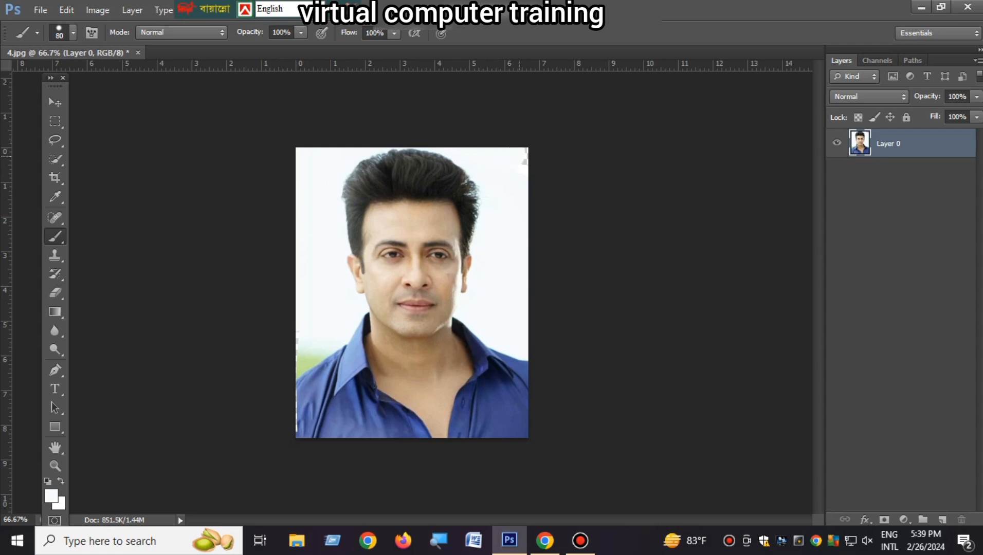
{"action": "left_click", "coordinate": [519, 156]}
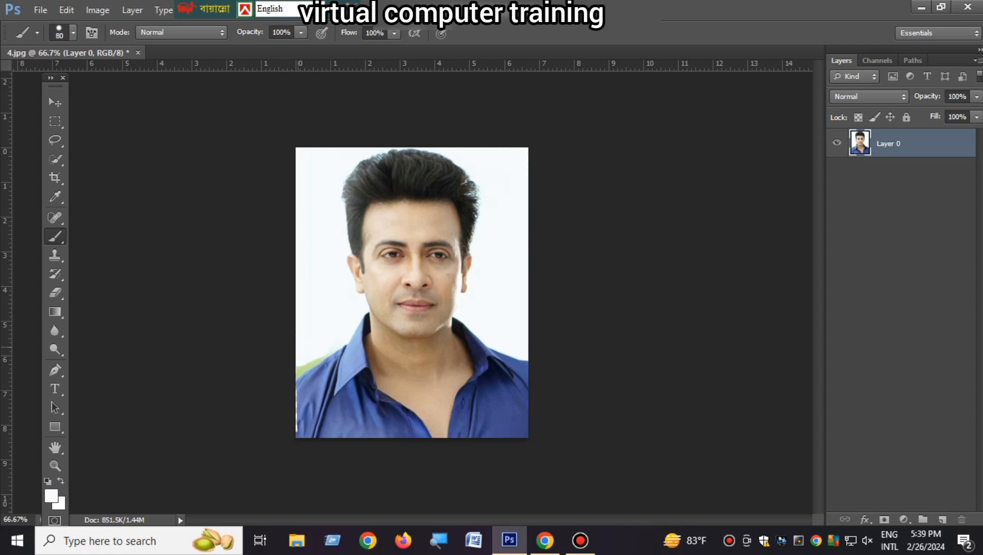
{"action": "key", "text": "ctrl+minus"}
{"action": "key", "text": "ctrl+minus"}
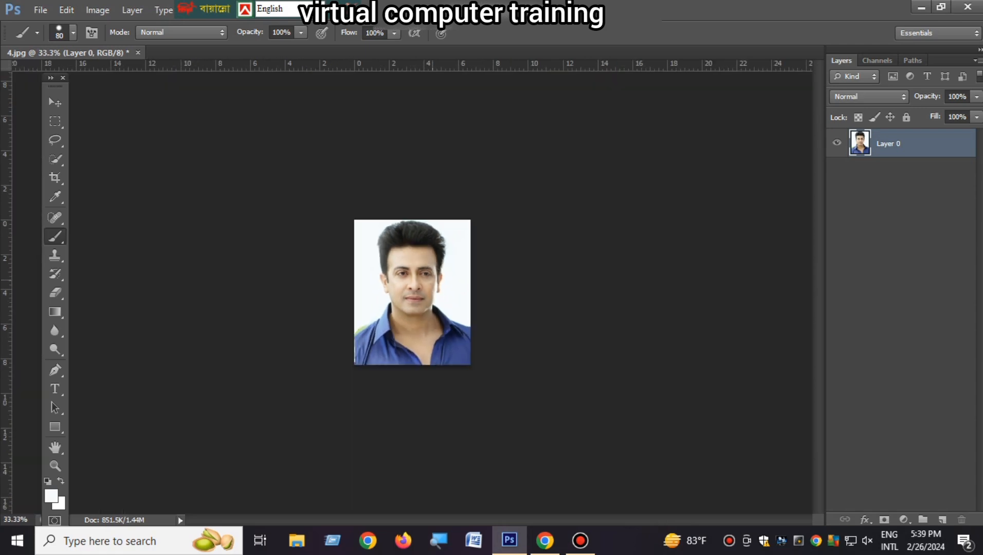
{"action": "key", "text": "ctrl+plus"}
{"action": "key", "text": "ctrl+plus"}
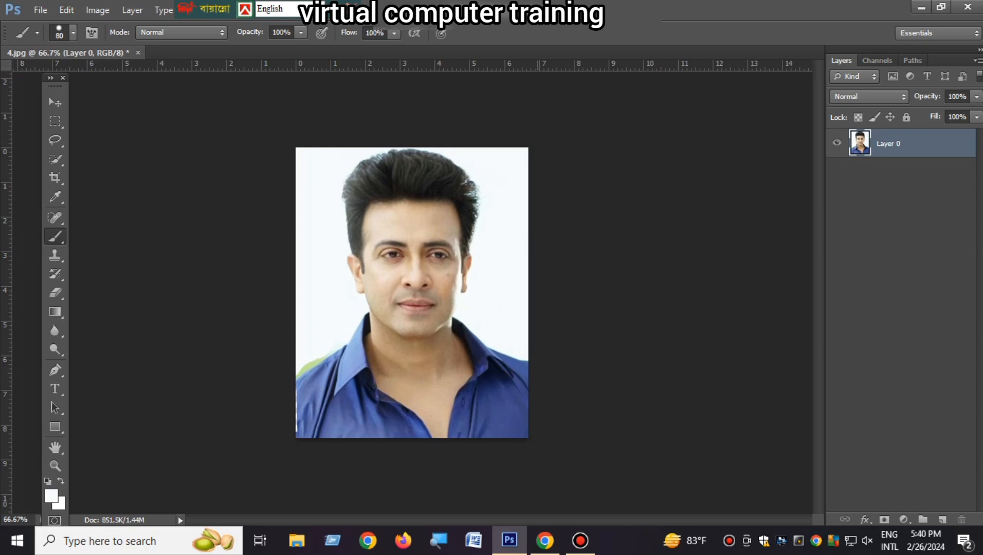
{"action": "key", "text": "ctrl+minus"}
{"action": "key", "text": "ctrl+minus"}
{"action": "key", "text": "ctrl+minus"}
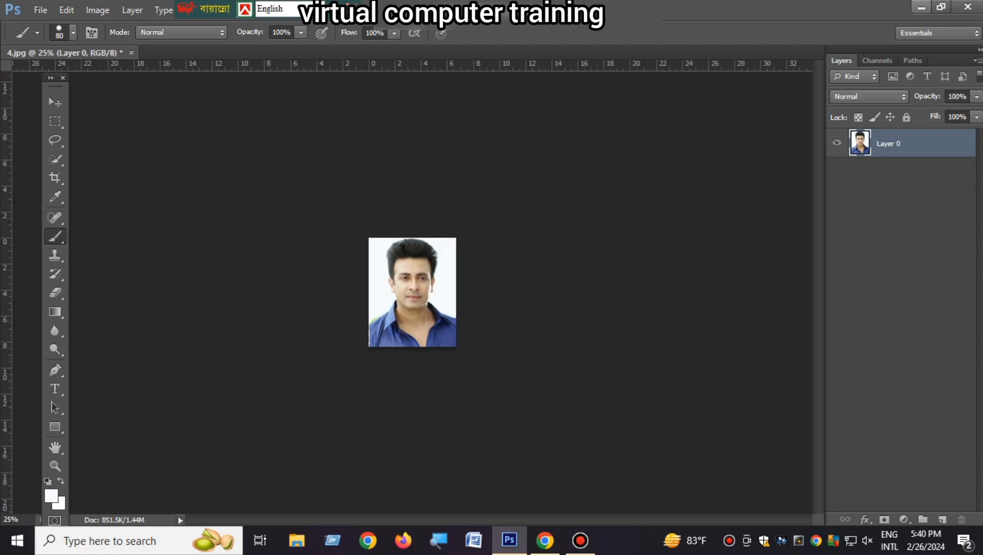
Resize the image to a document width of 40 millimeters at 300 pixels/inch with proportions constrained
{"action": "key", "text": "ctrl+alt+i"}
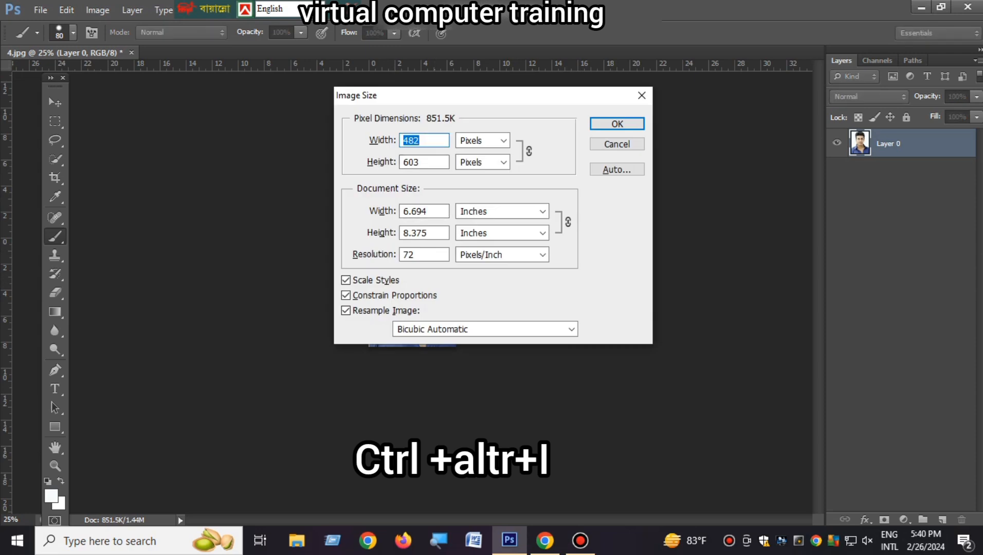
{"action": "left_click_drag", "start_coordinate": [431, 212], "coordinate": [403, 211]}
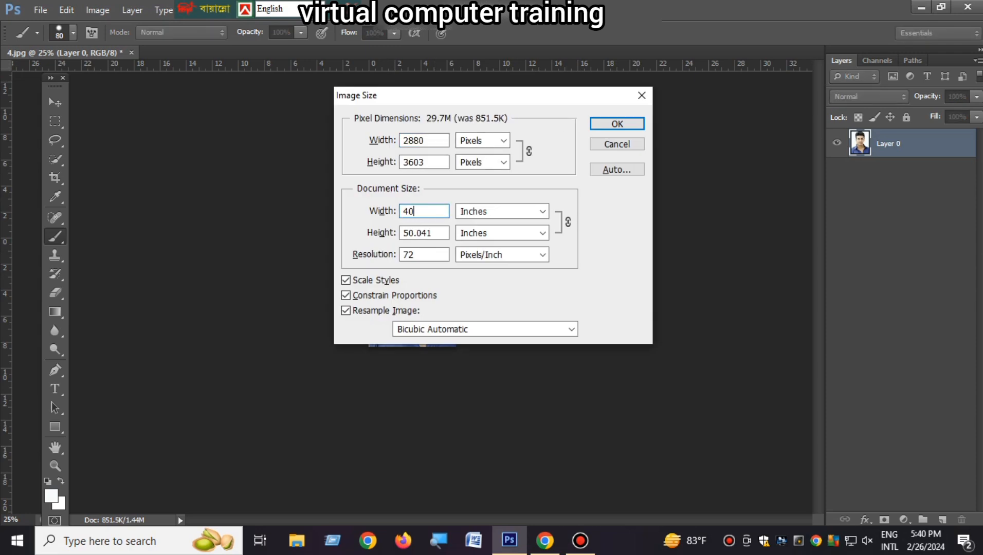
{"action": "left_click", "coordinate": [542, 211]}
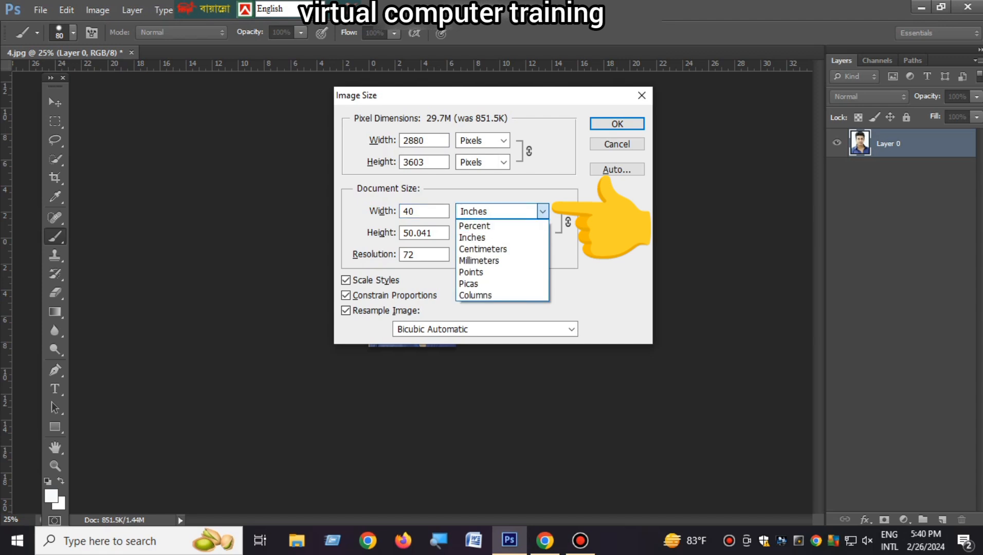
{"action": "left_click", "coordinate": [501, 260]}
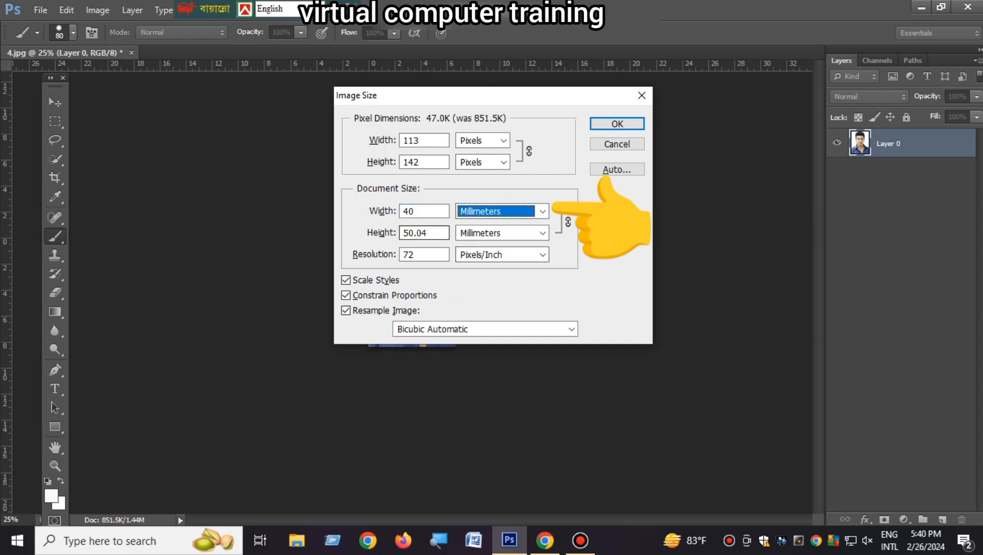
{"action": "left_click_drag", "start_coordinate": [430, 254], "coordinate": [403, 254]}
{"action": "type", "text": "300"}
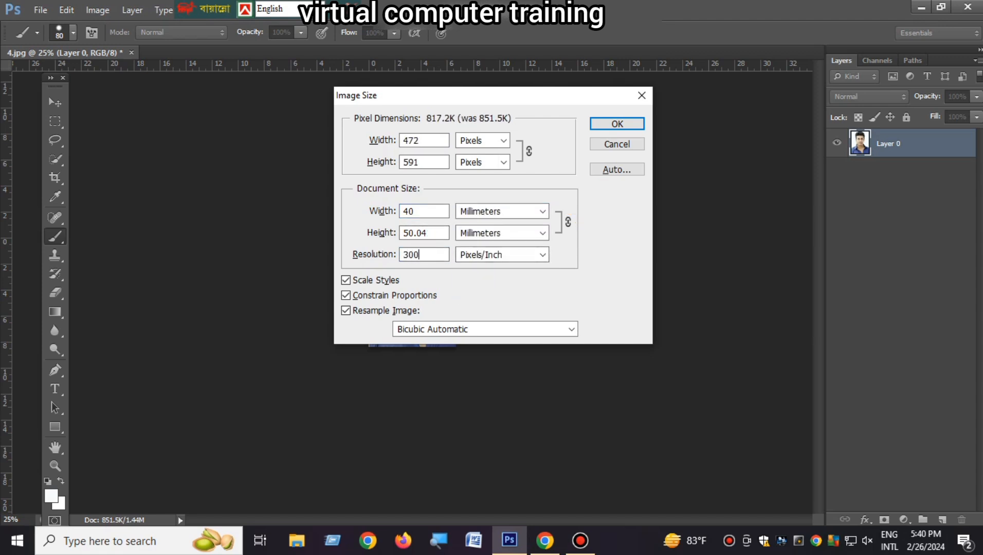
{"action": "key", "text": "Return"}
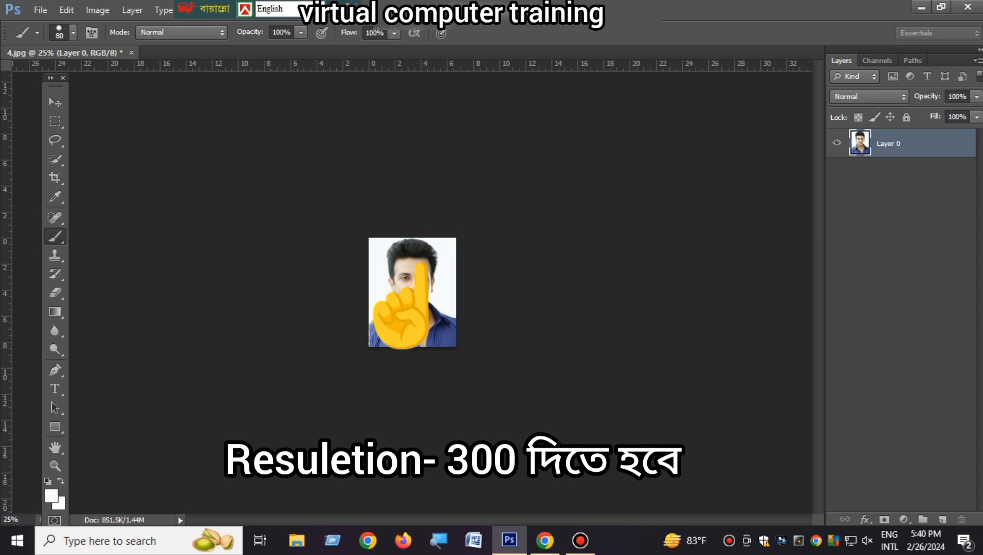
{"action": "key", "text": "ctrl+plus"}
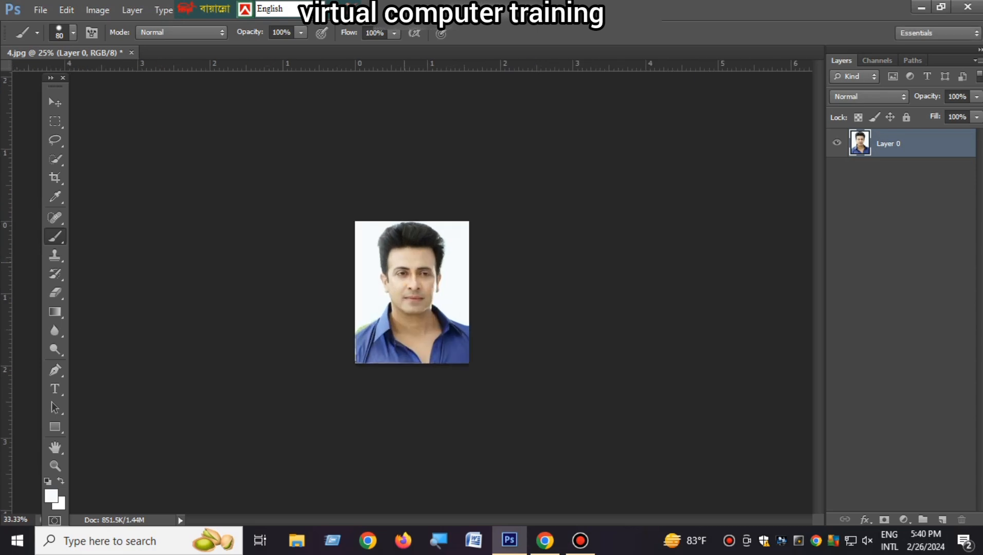
{"action": "key", "text": "ctrl+plus"}
{"action": "key", "text": "ctrl+plus"}
{"action": "left_click", "coordinate": [404, 262]}
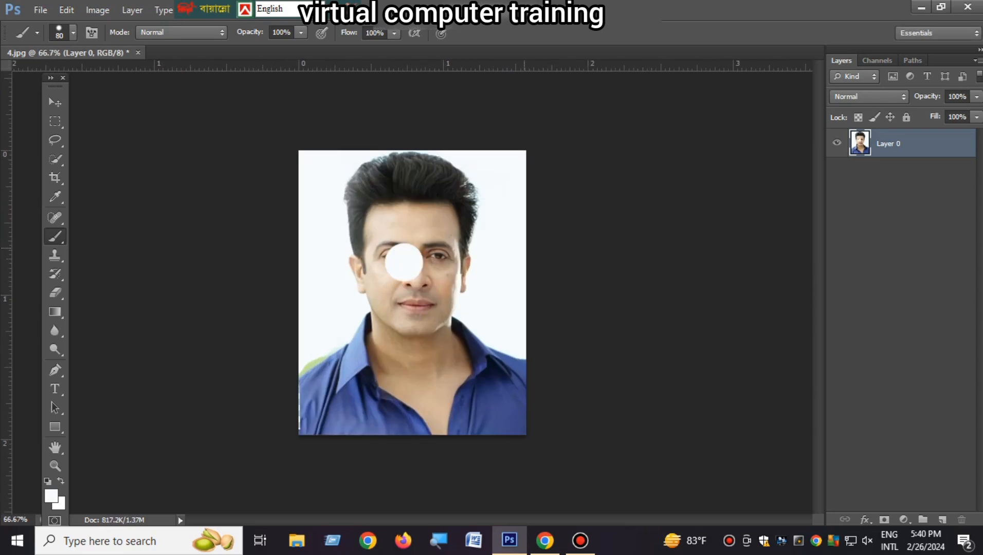
{"action": "key", "text": "ctrl+shift+s"}
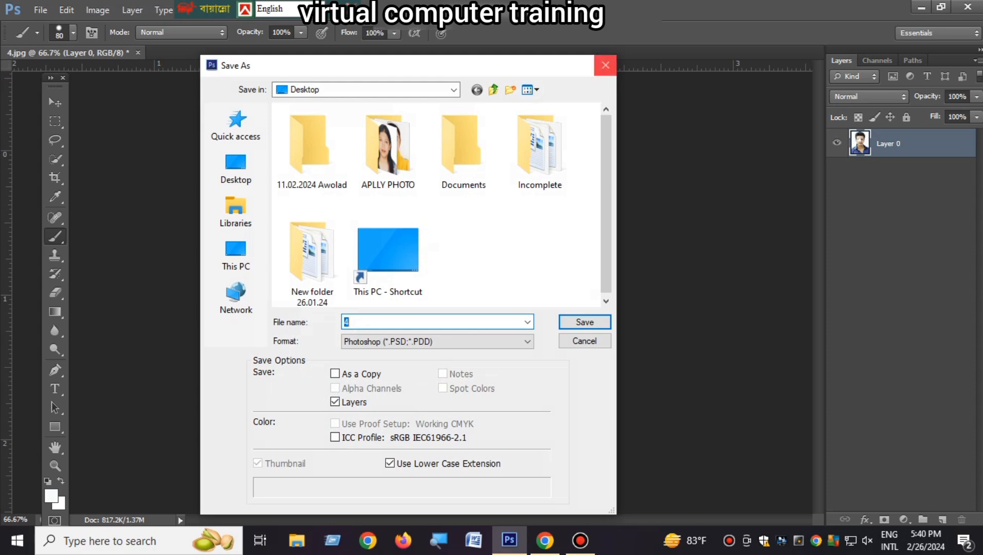
{"action": "left_click", "coordinate": [605, 65]}
{"action": "key", "text": "ctrl+z"}
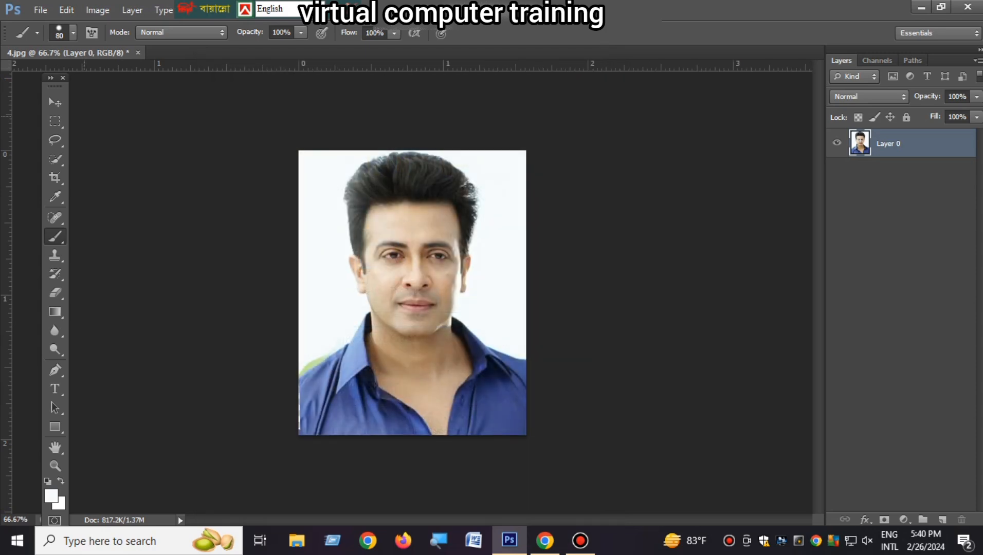
Crop the portrait to its canvas at the 40 x 50 ratio, deleting the pixels that extend beyond the edges
{"action": "key", "text": "v"}
{"action": "key", "text": "ctrl+minus"}
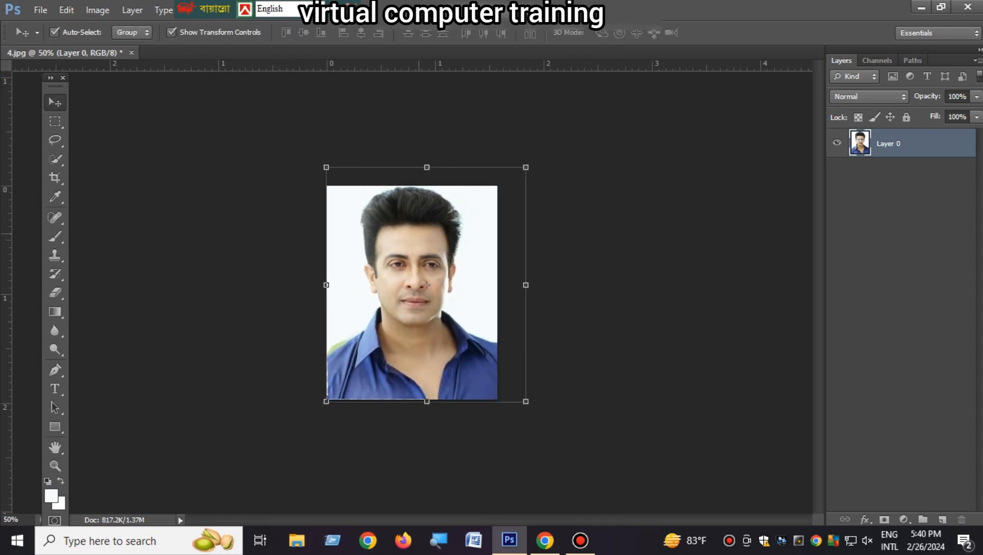
{"action": "key", "text": "c"}
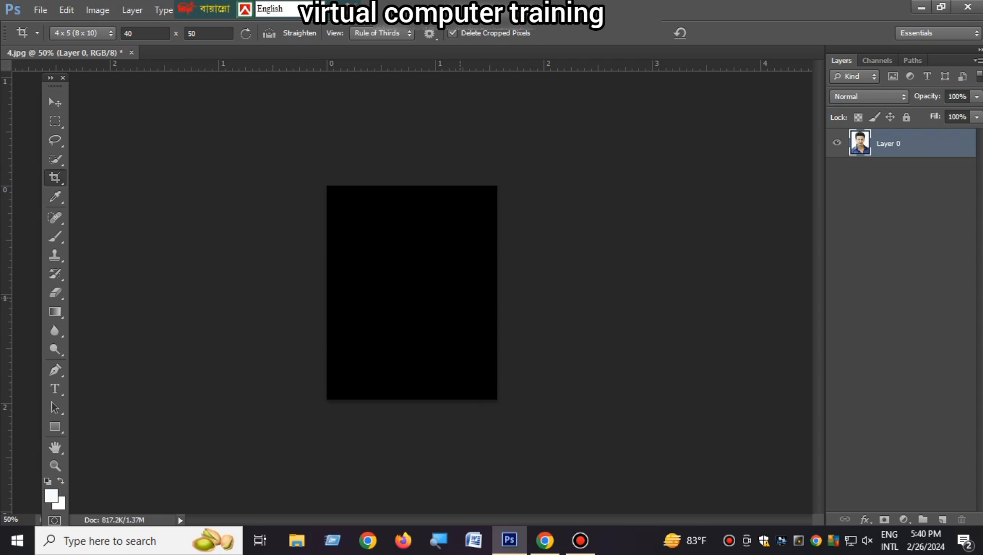
{"action": "key", "text": "Return"}
{"action": "key", "text": "v"}
Create a new document from the International Paper preset, 210 x 297 millimeters at 300 pixels/inch, RGB Color with white background
{"action": "key", "text": "ctrl+n"}
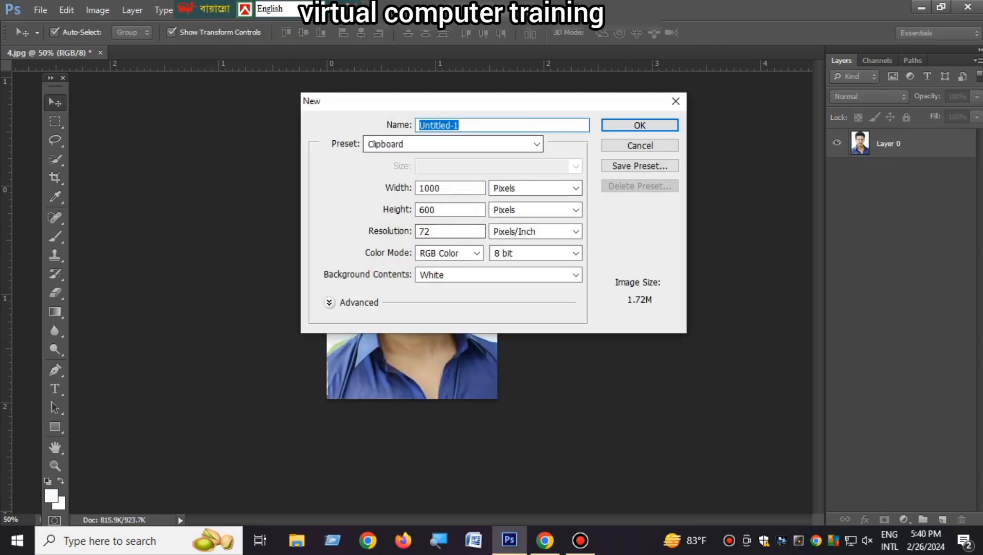
{"action": "left_click", "coordinate": [452, 145]}
{"action": "left_click", "coordinate": [405, 206]}
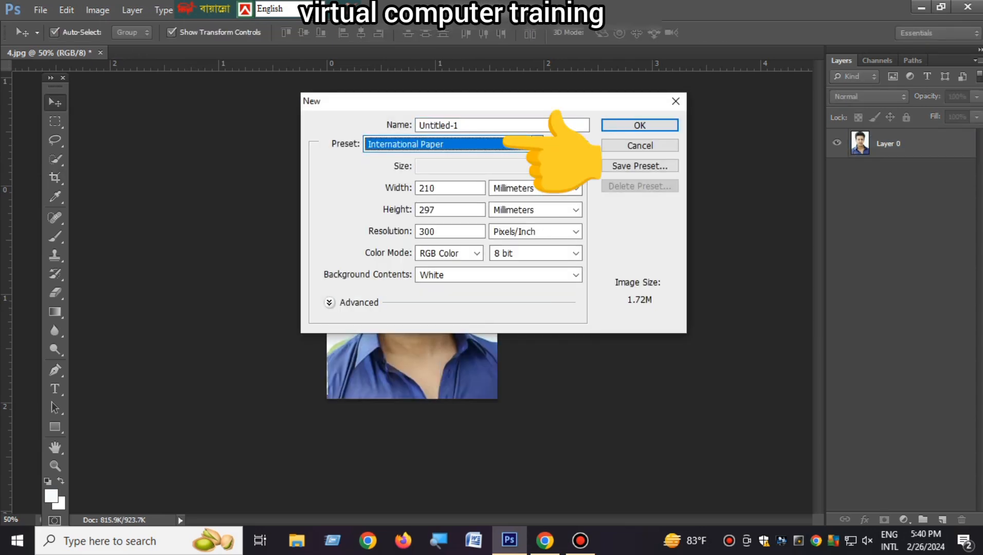
{"action": "left_click", "coordinate": [638, 126]}
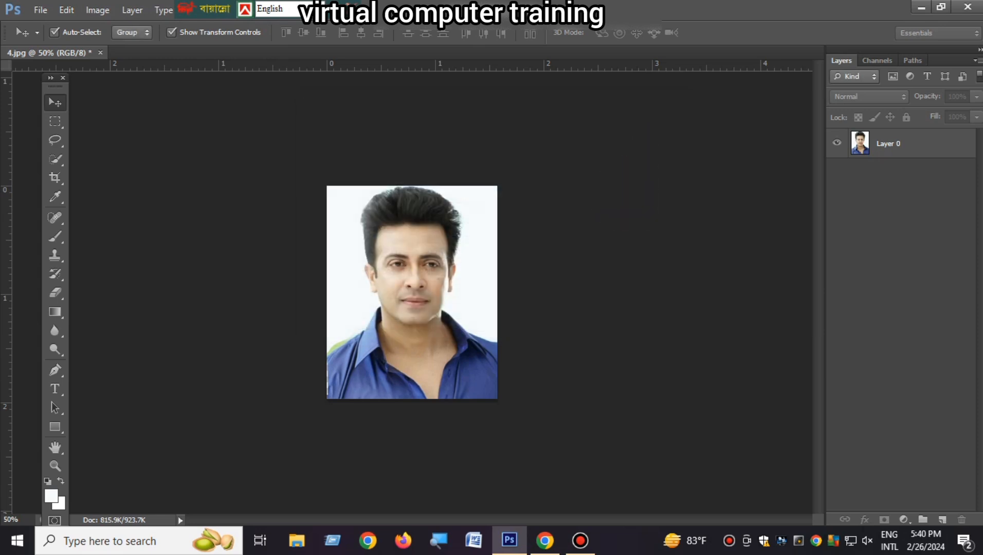
Copy the portrait from 4.jpg into the new page and duplicate it into a row of four along the page's top edge
{"action": "left_click", "coordinate": [50, 53]}
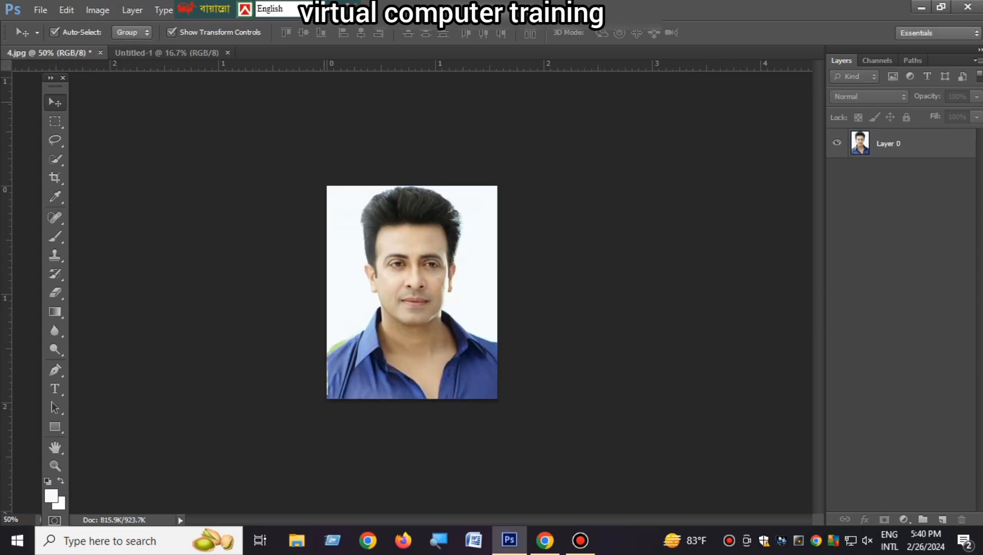
{"action": "left_click_drag", "start_coordinate": [411, 293], "coordinate": [488, 116]}
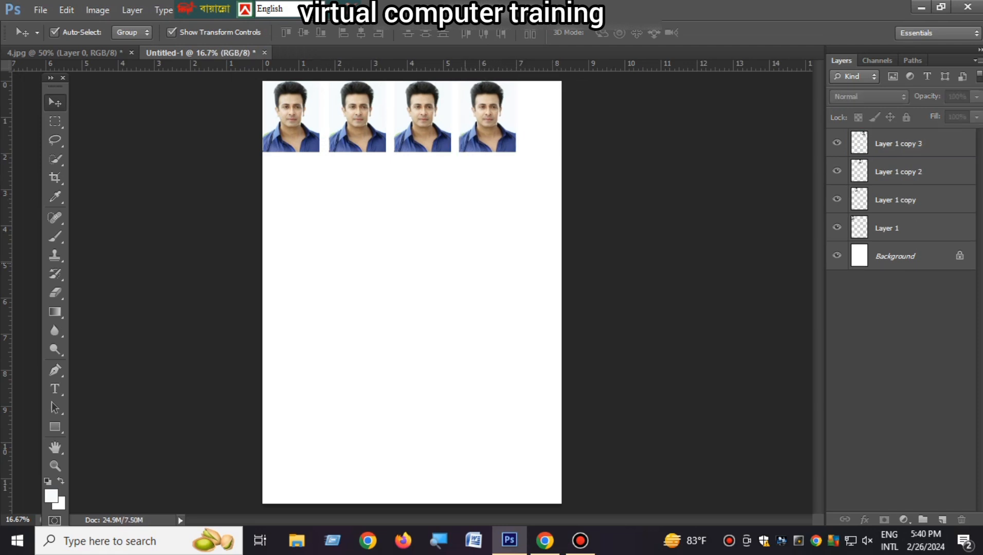
Select the four portraits together, nudge the row slightly down from the page's top edge, and deselect them
{"action": "key", "text": "ctrl+minus"}
{"action": "left_click_drag", "start_coordinate": [485, 235], "coordinate": [329, 159]}
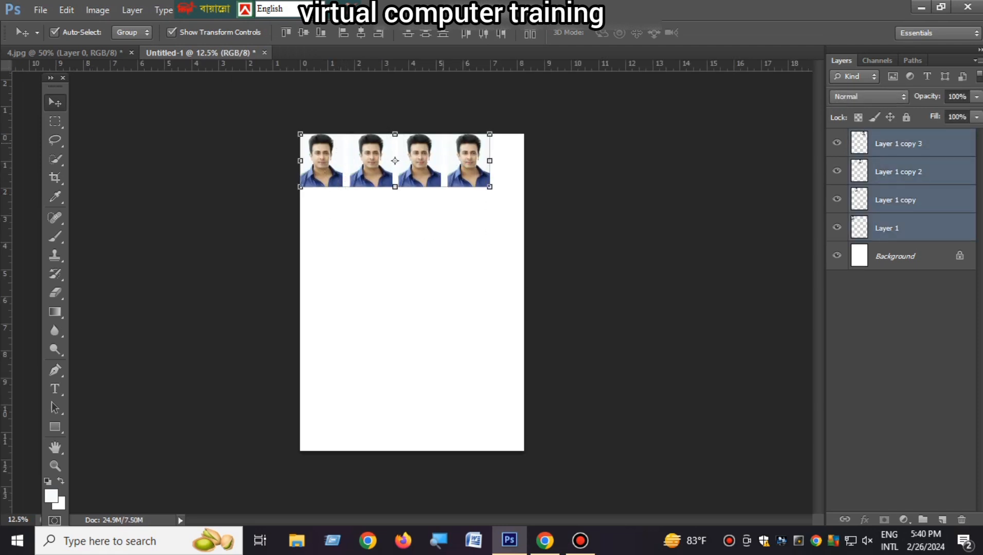
{"action": "left_click", "coordinate": [485, 266]}
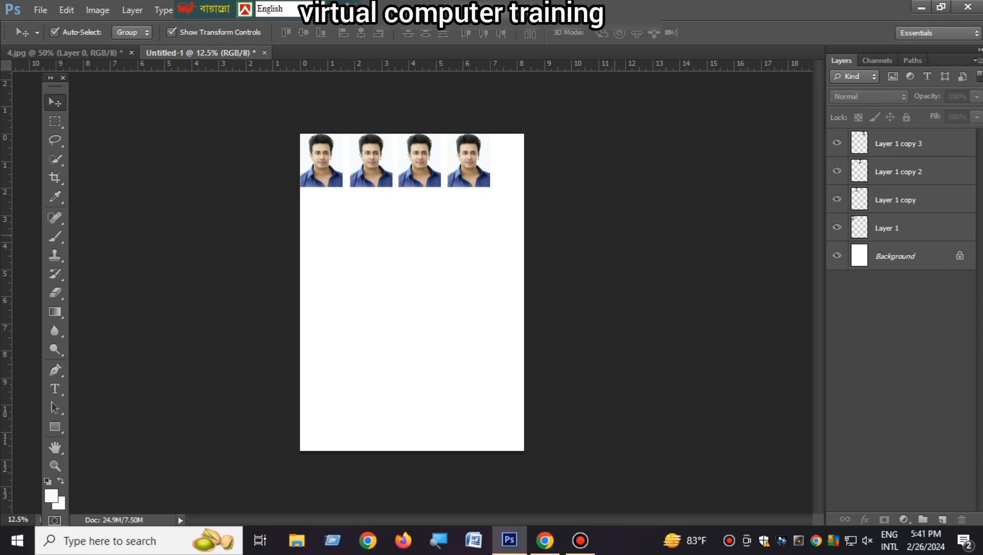
{"action": "key", "text": "shift+Down"}
{"action": "key", "text": "shift+Down"}
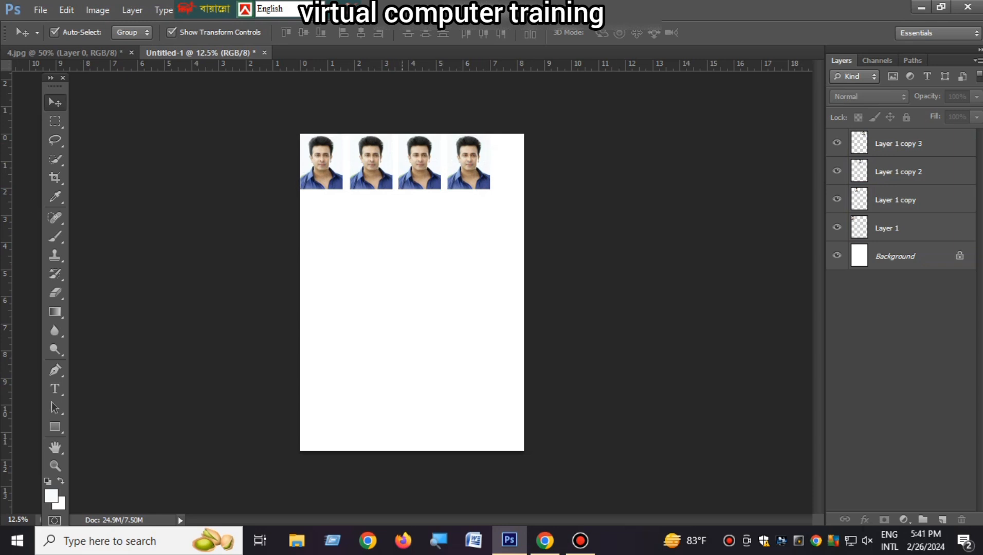
{"action": "scroll", "coordinate": [393, 157], "scroll_direction": "up", "scroll_amount": 3}
{"action": "left_click", "coordinate": [393, 157], "text": "alt"}
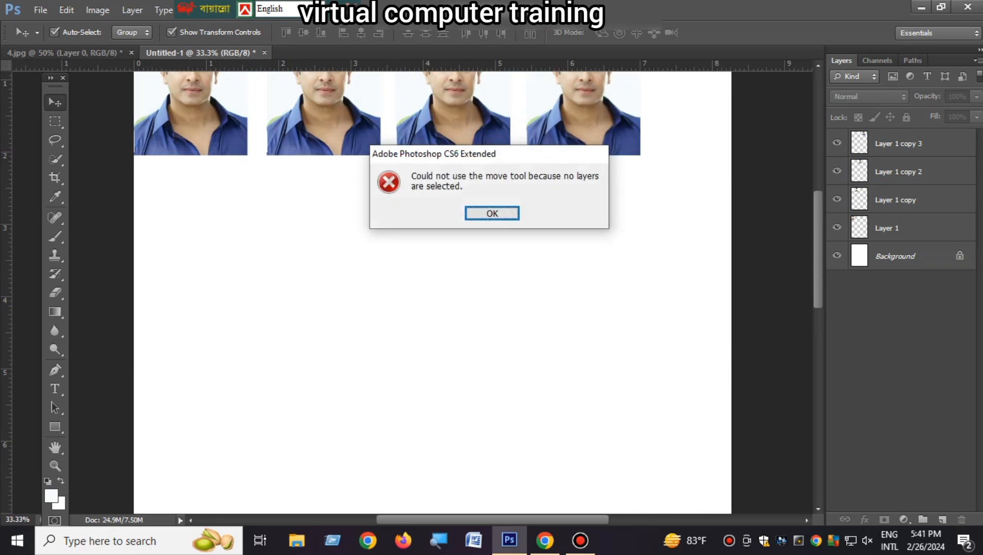
{"action": "key", "text": "Return"}
{"action": "scroll", "coordinate": [504, 293], "scroll_direction": "up", "scroll_amount": 3}
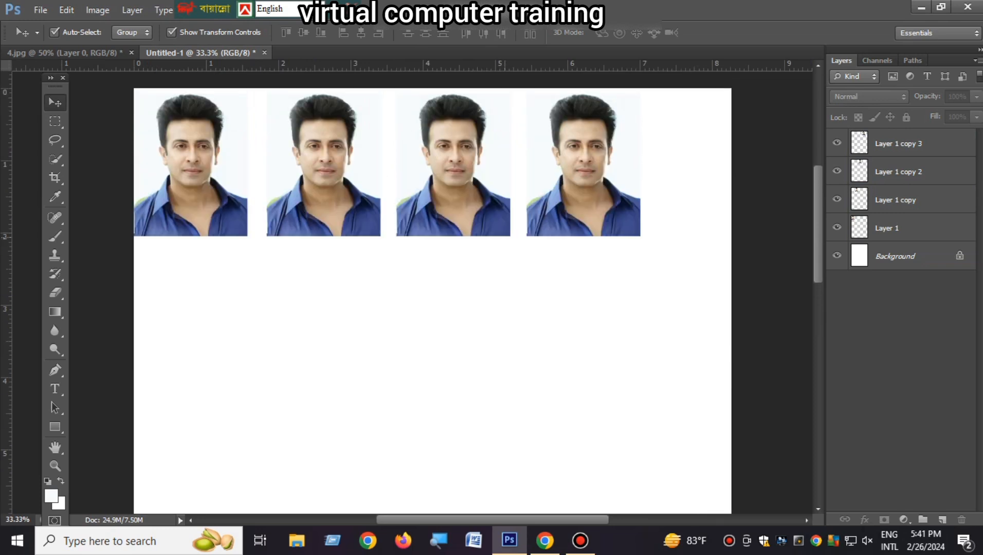
{"action": "scroll", "coordinate": [630, 395], "scroll_direction": "down", "scroll_amount": 1}
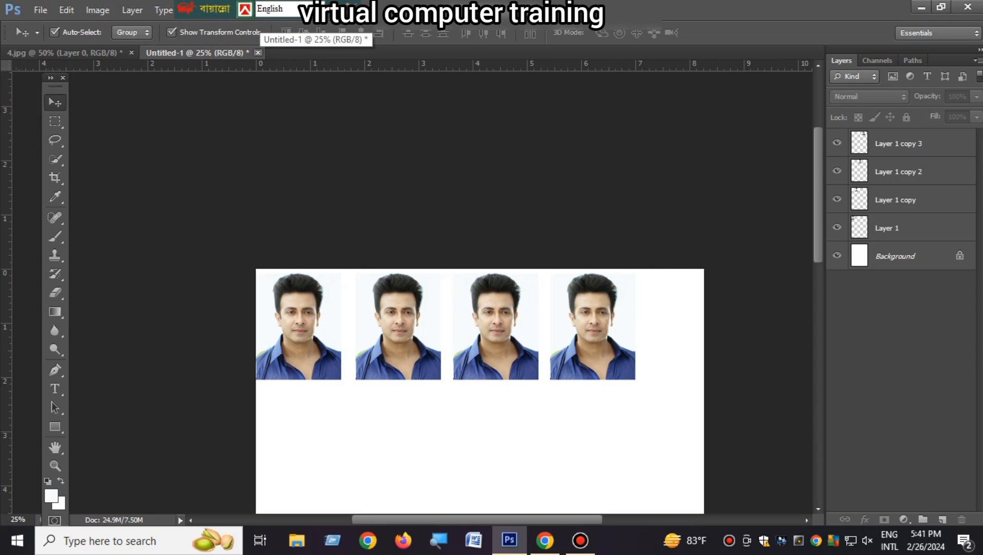
{"action": "left_click", "coordinate": [922, 7]}
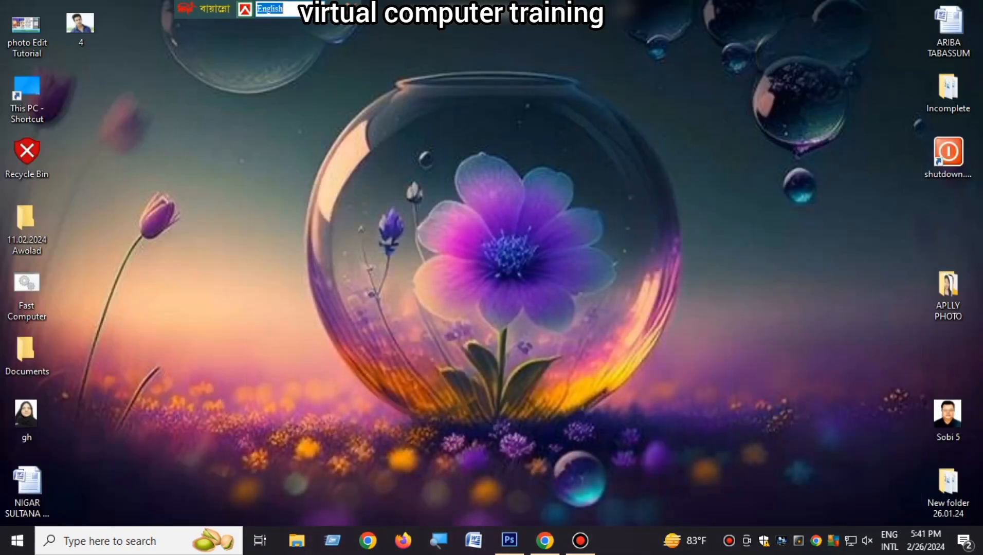
{"action": "left_click", "coordinate": [580, 541]}
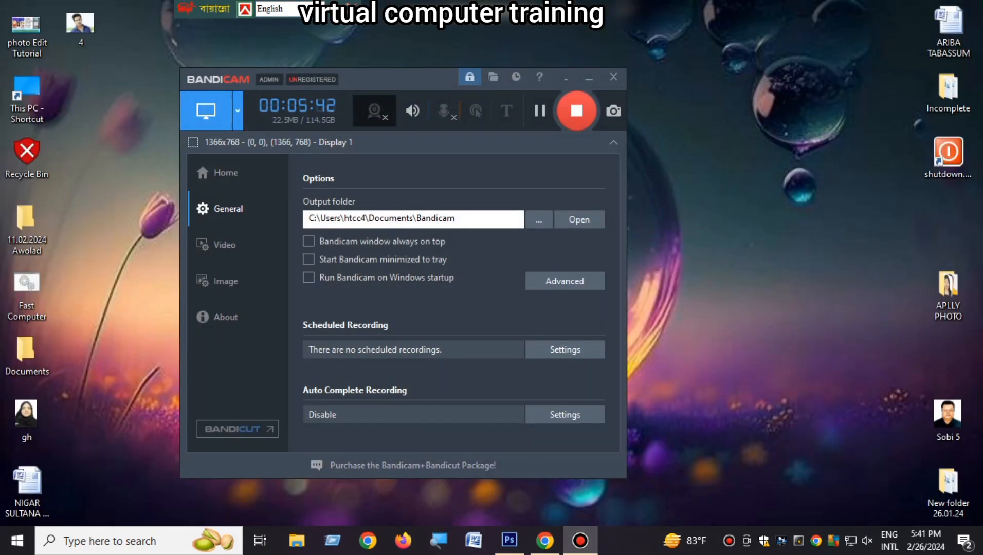